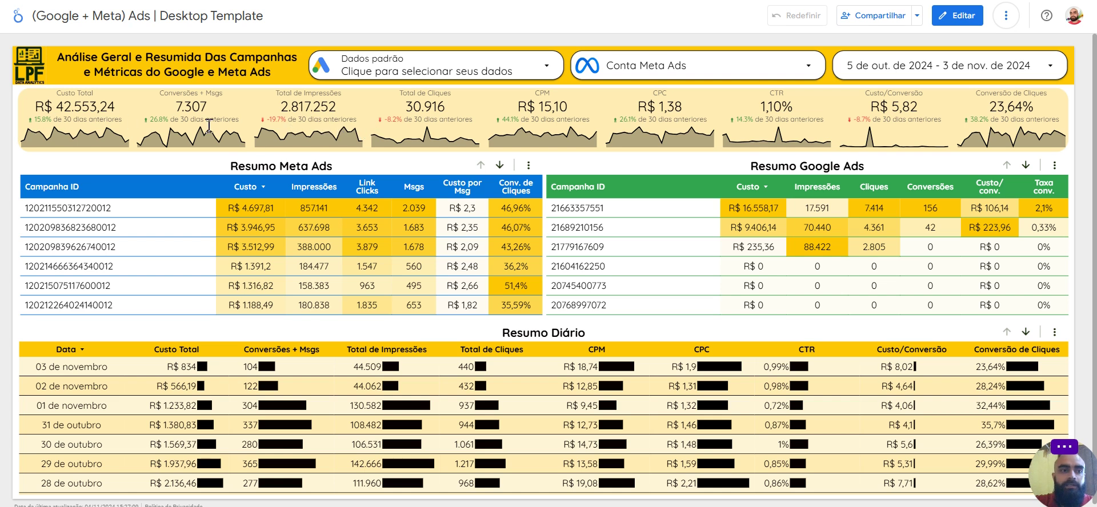
# Step: Check the report's date range selector and close it without changing the period
pyautogui.click(953, 73)
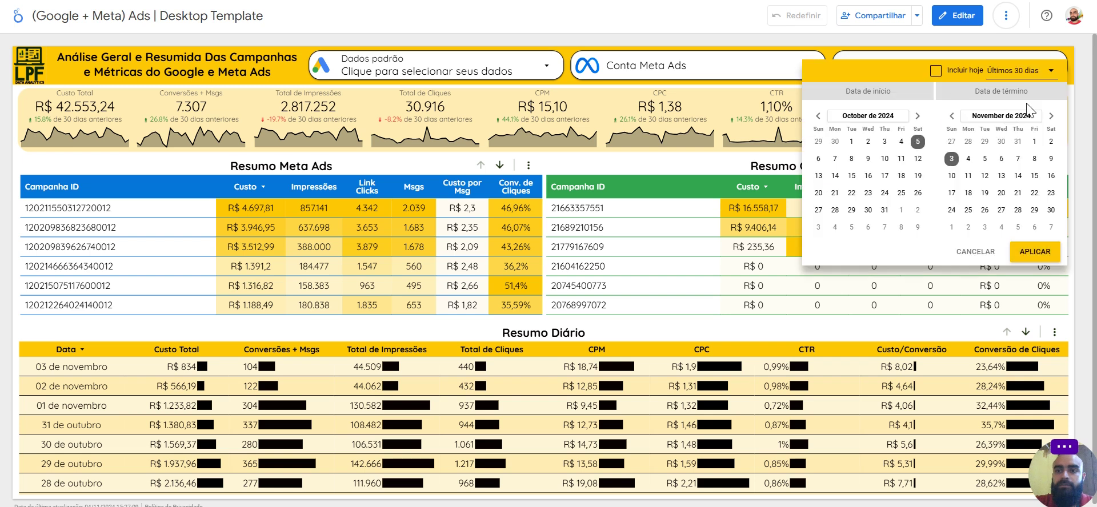
pyautogui.click(1082, 148)
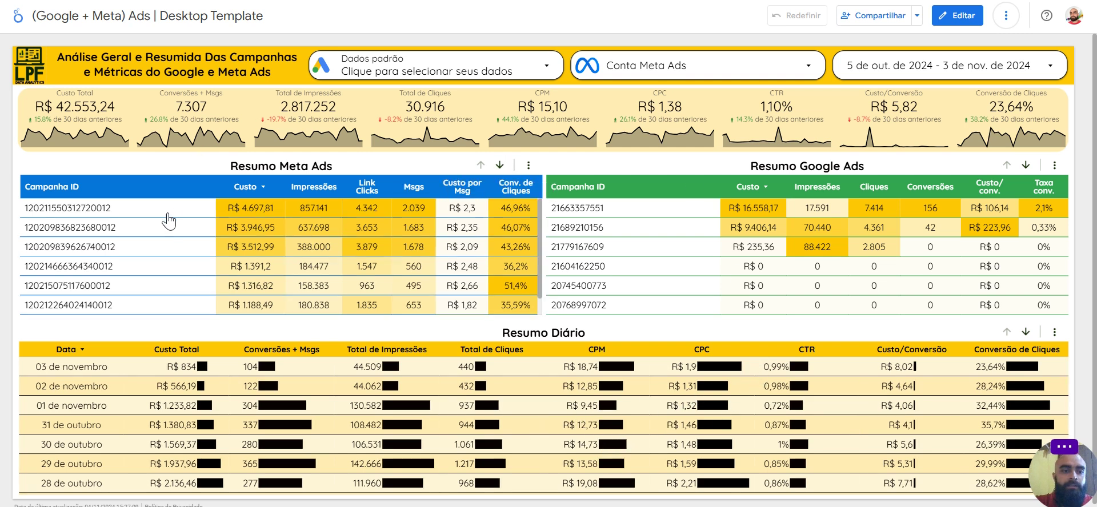
# Step: Drill the Resumo Meta Ads table down through Conjunto ID to Criativo ID, and return it to Campanha ID
pyautogui.scroll(-1, 216, 267)
pyautogui.scroll(1, 216, 267)
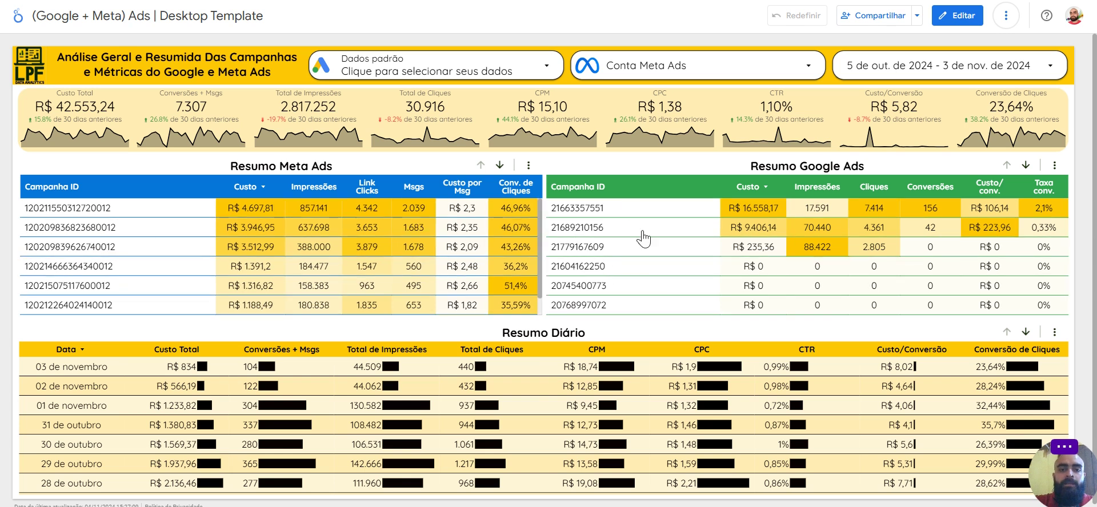
pyautogui.click(499, 166)
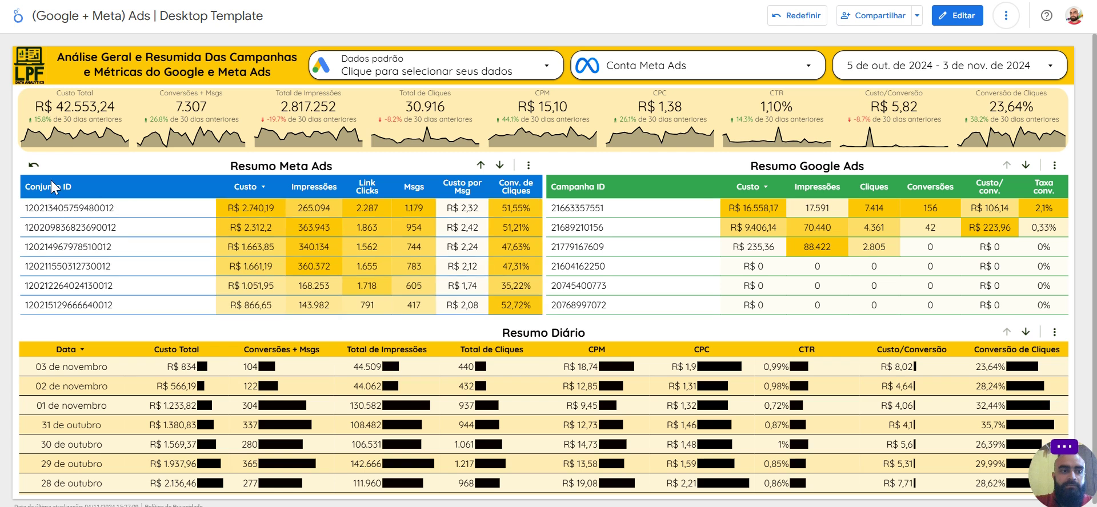
pyautogui.click(499, 165)
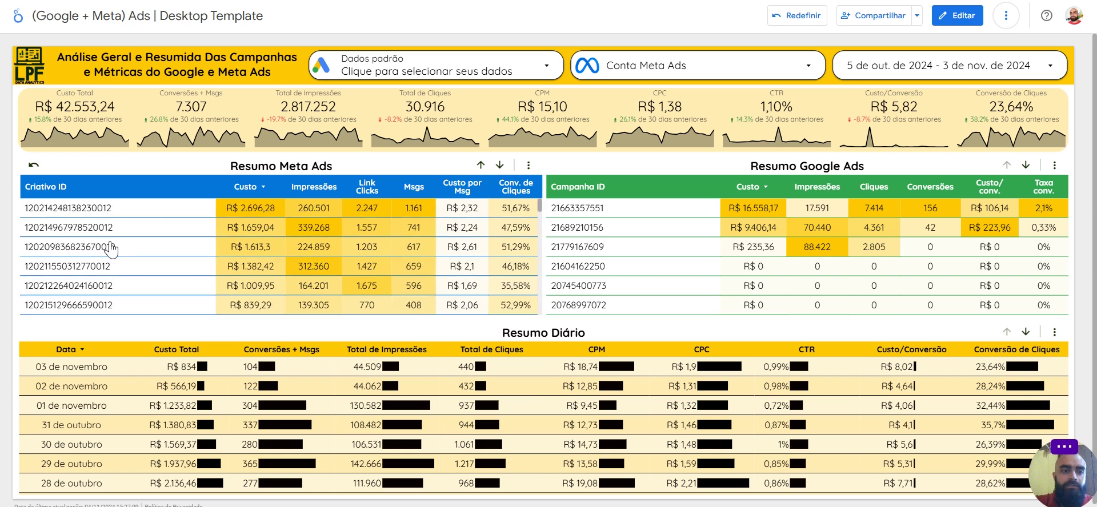
pyautogui.click(479, 172)
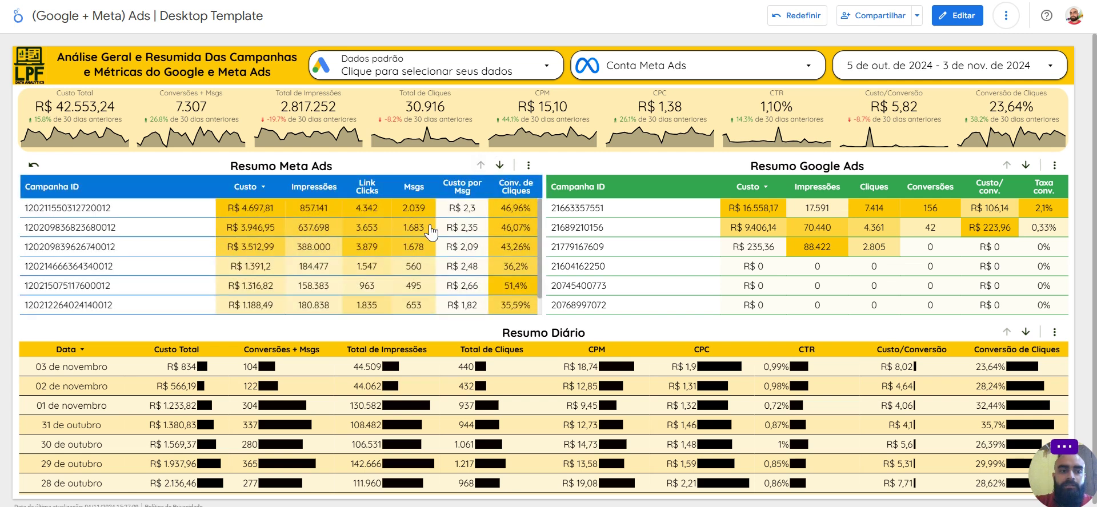
# Step: Drill the Resumo Google Ads table down to Ad ID and return it to the Campanha ID level
pyautogui.click(1025, 166)
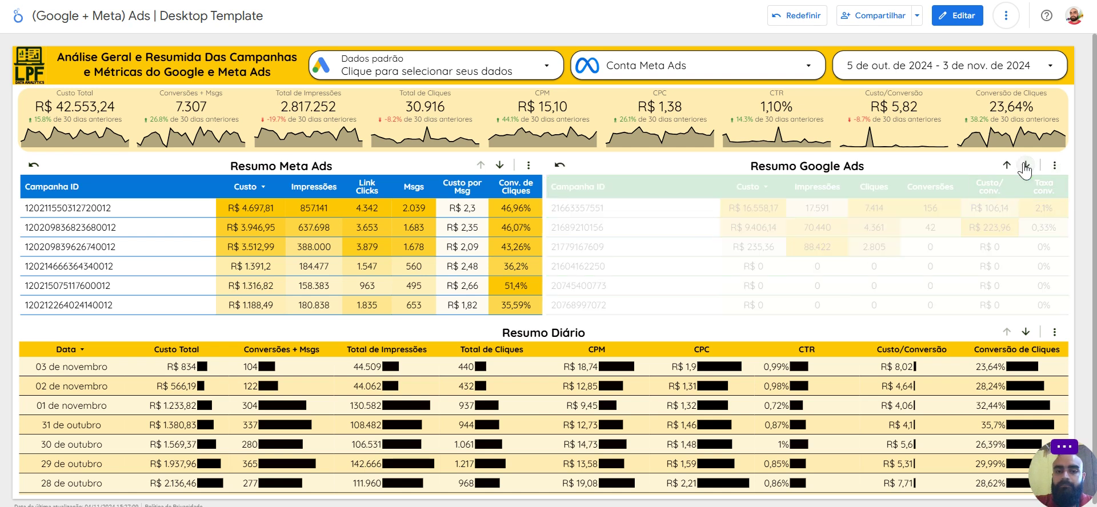
pyautogui.click(1025, 166)
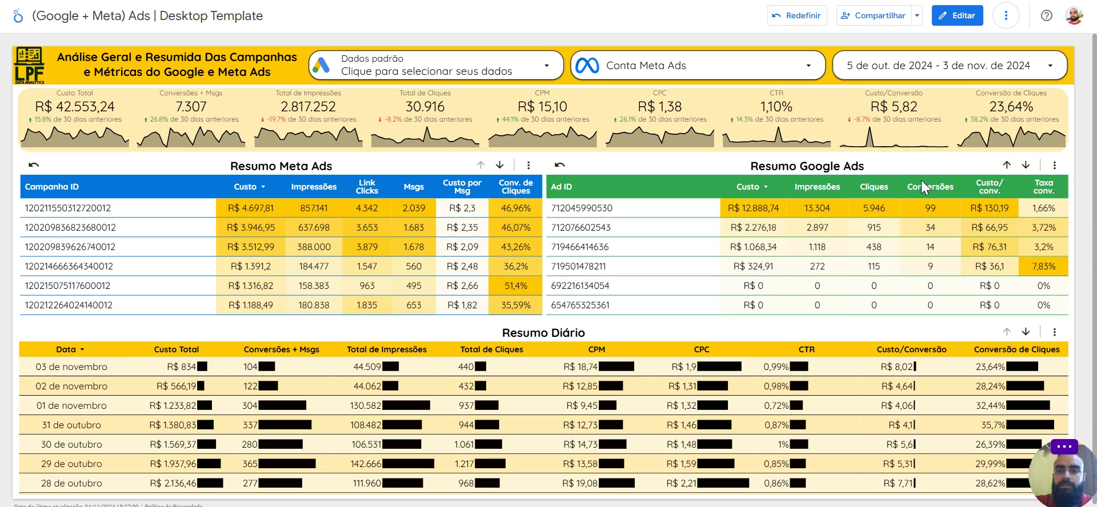
pyautogui.click(1006, 165)
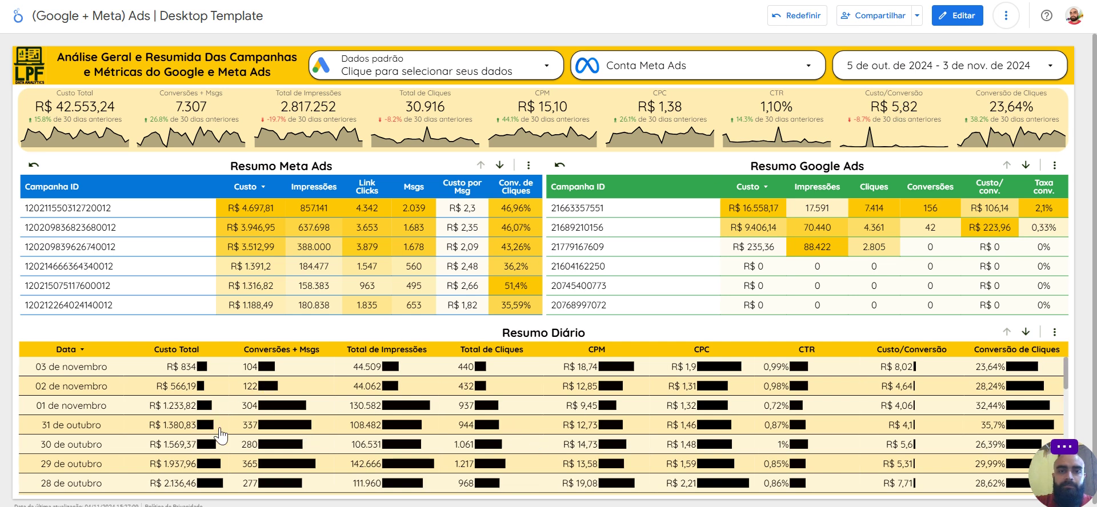
# Step: Examine the daily rows of the Resumo Diário table over the full reporting period
pyautogui.moveTo(219, 436)
pyautogui.scroll(-7, 220, 436)
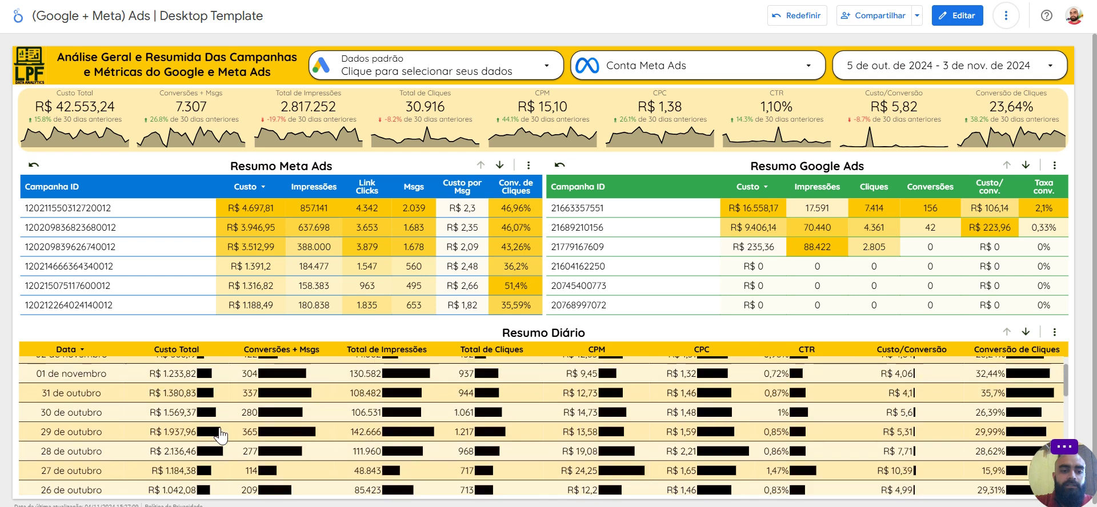
pyautogui.scroll(7, 220, 435)
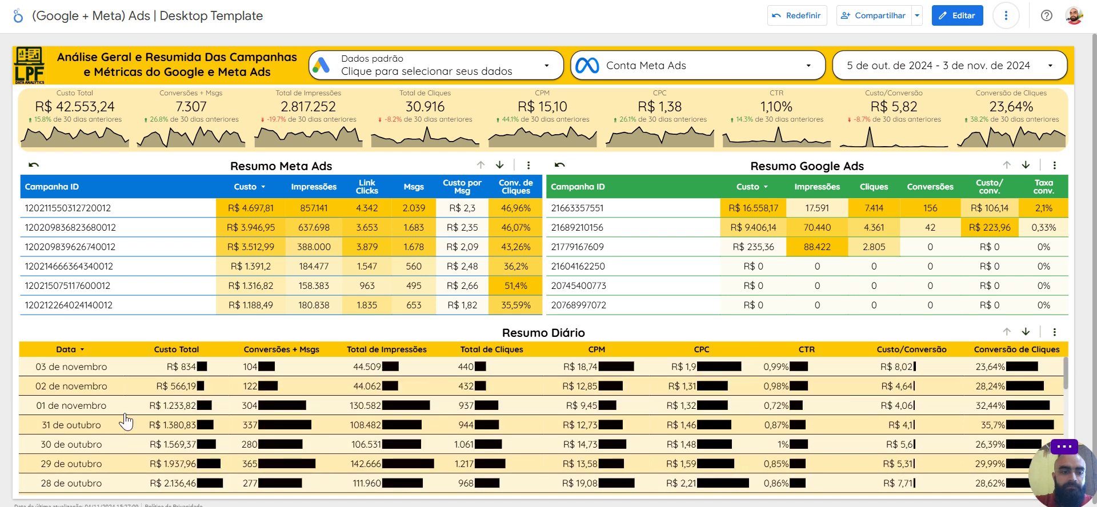
pyautogui.scroll(-4, 295, 452)
pyautogui.scroll(-9, 294, 453)
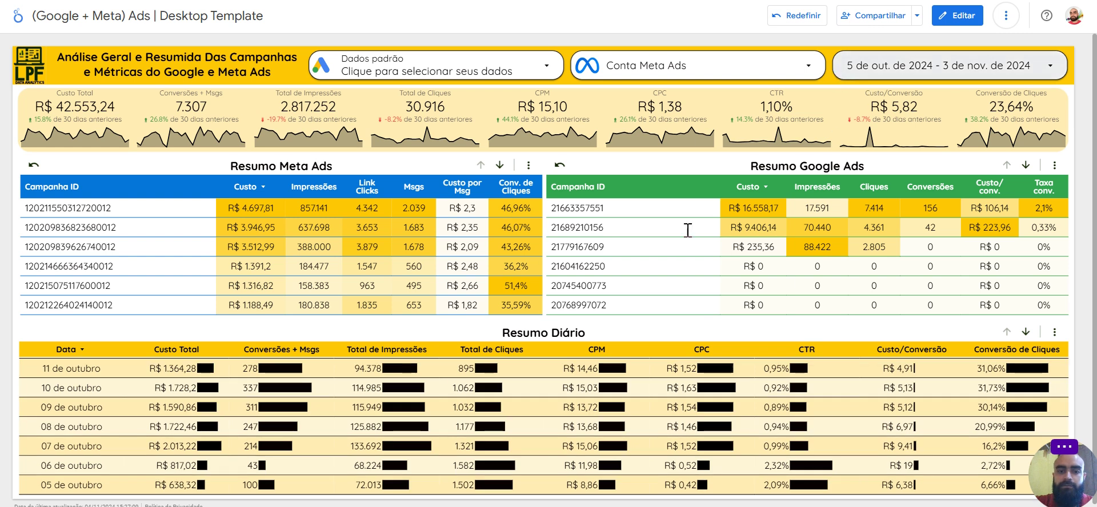
pyautogui.scroll(13, 423, 414)
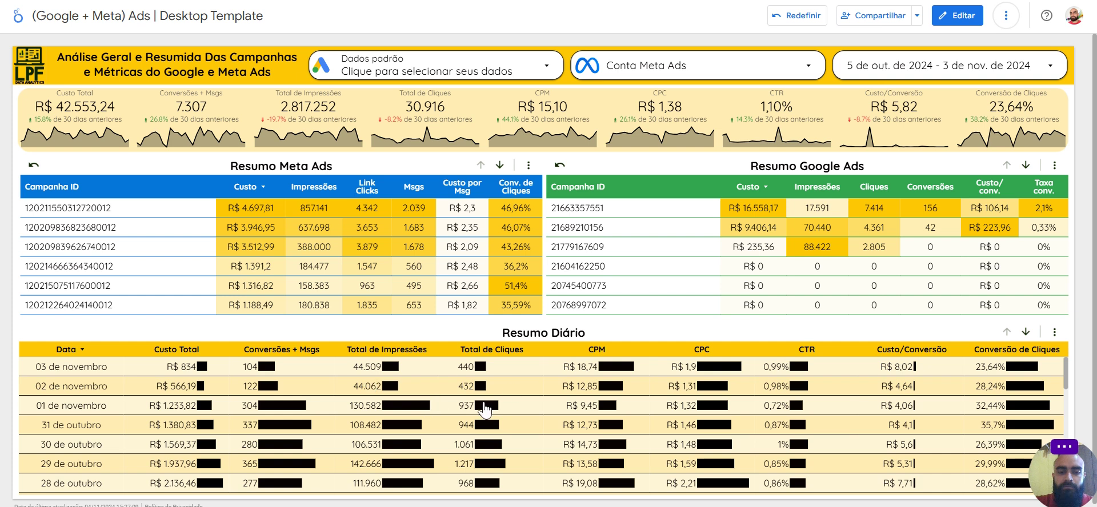
pyautogui.scroll(-6, 777, 416)
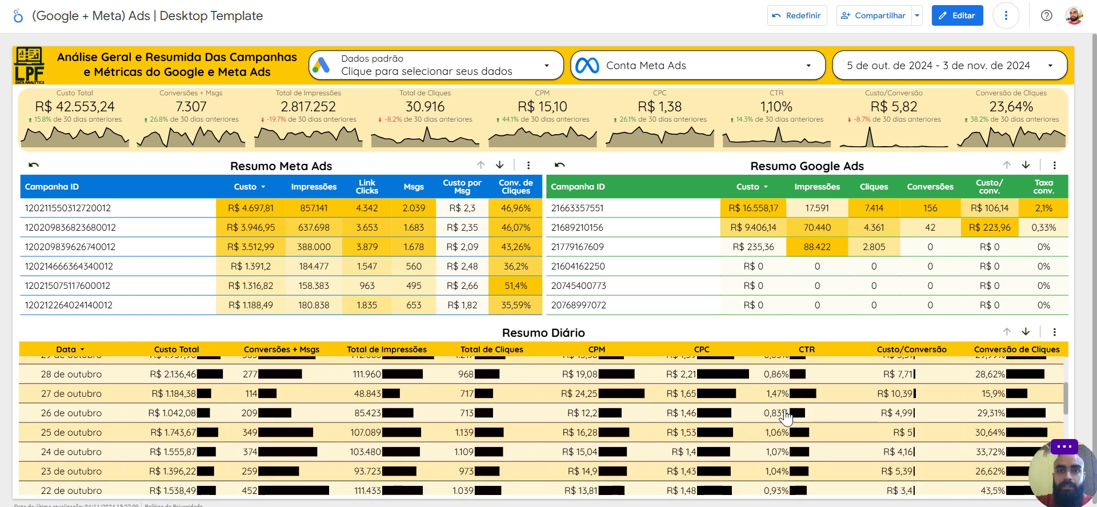
pyautogui.scroll(6, 786, 417)
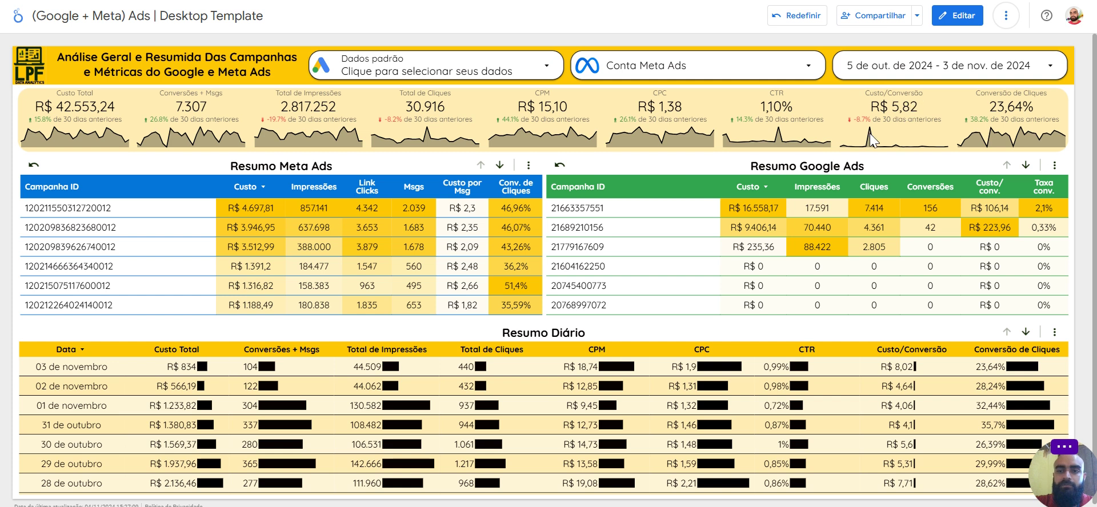
# Step: Sort the Resumo Diário table by Custo/Conversão, Custo Total and Total de Impressões in turn, and restore newest-first Data order
pyautogui.click(907, 354)
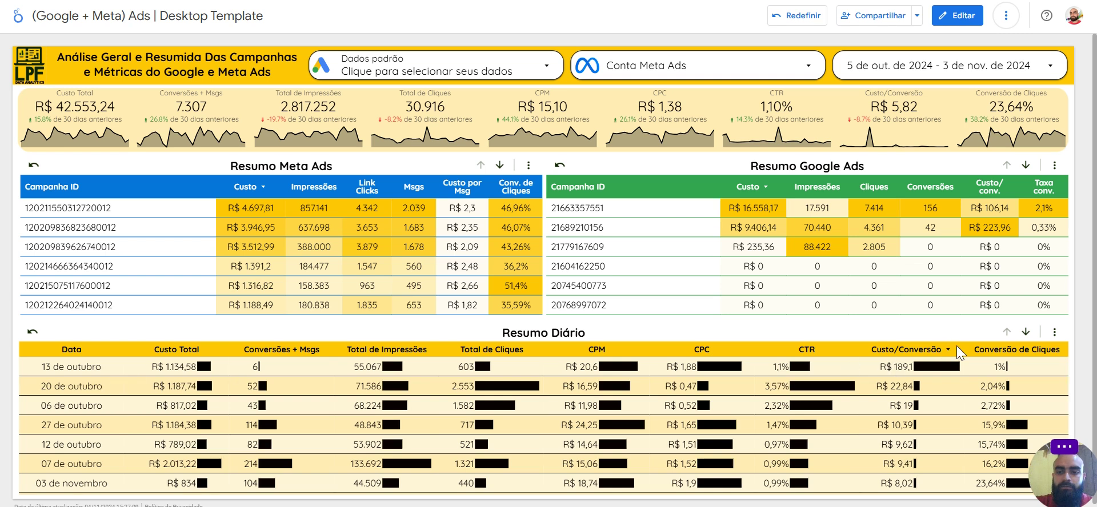
pyautogui.click(179, 350)
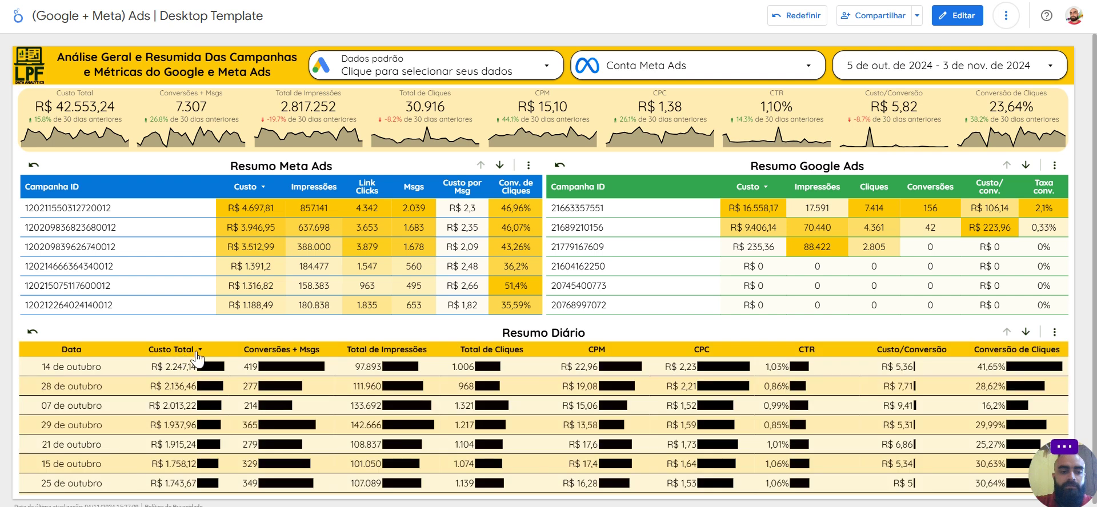
pyautogui.click(379, 351)
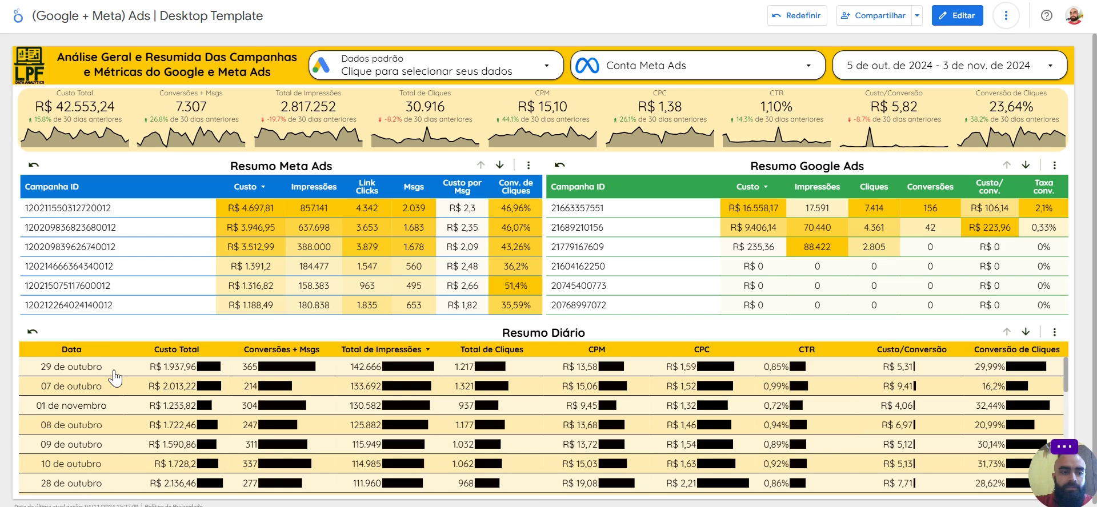
pyautogui.click(77, 354)
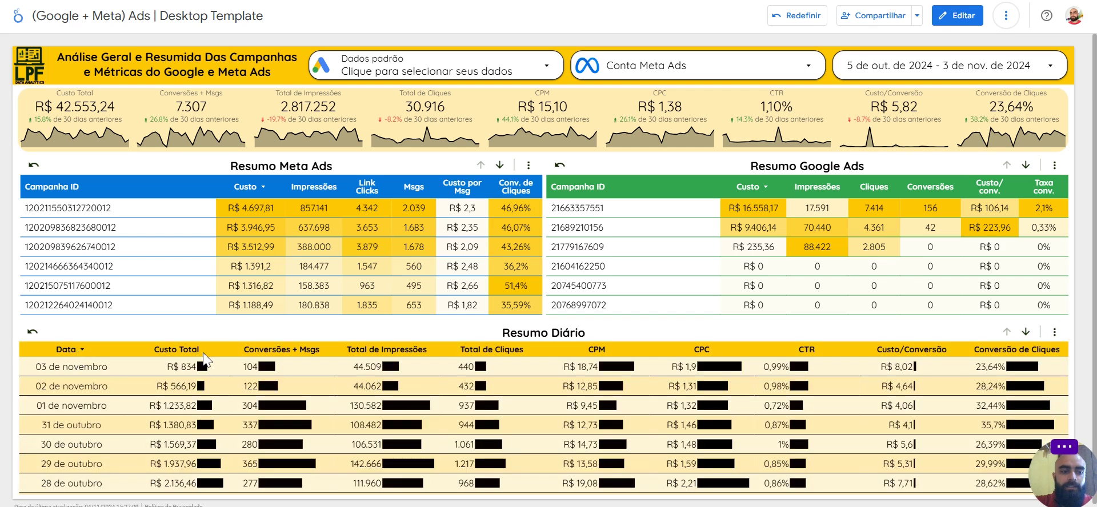
pyautogui.click(72, 353)
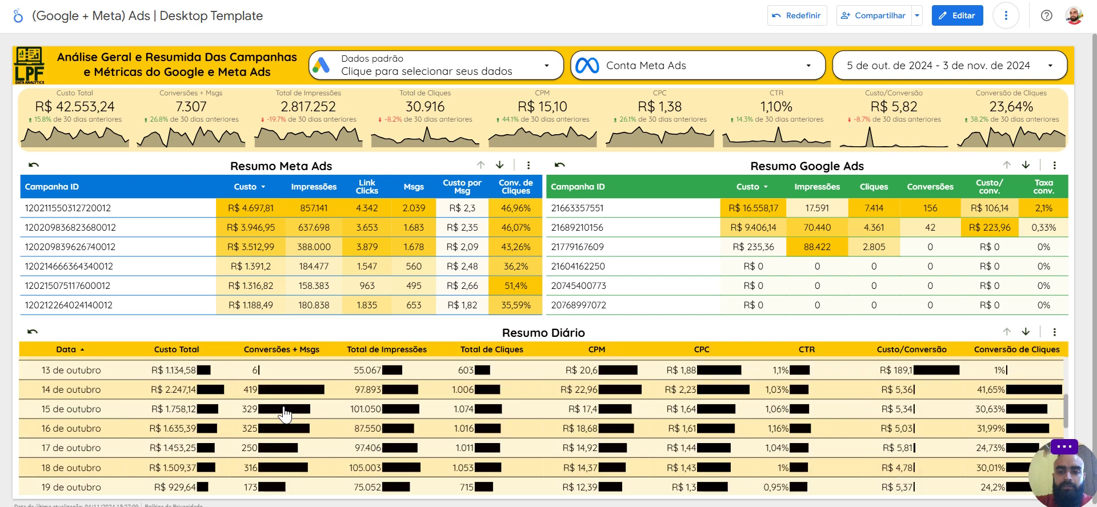
pyautogui.click(74, 354)
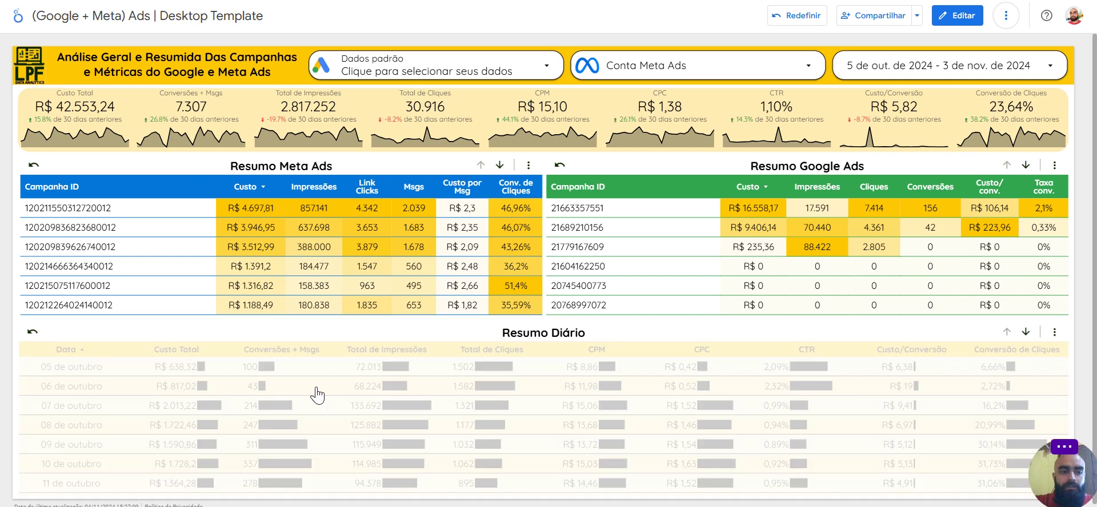
# Step: View the Resumo Diário table by Dia da Semana and by Mês/Ano, and return it to the daily Data level
pyautogui.click(1026, 332)
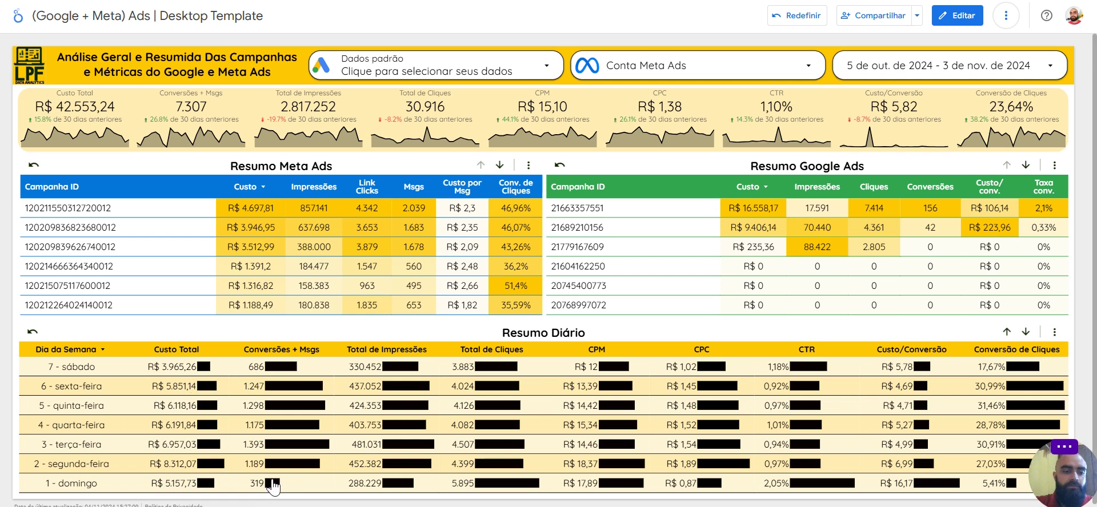
pyautogui.moveTo(291, 481)
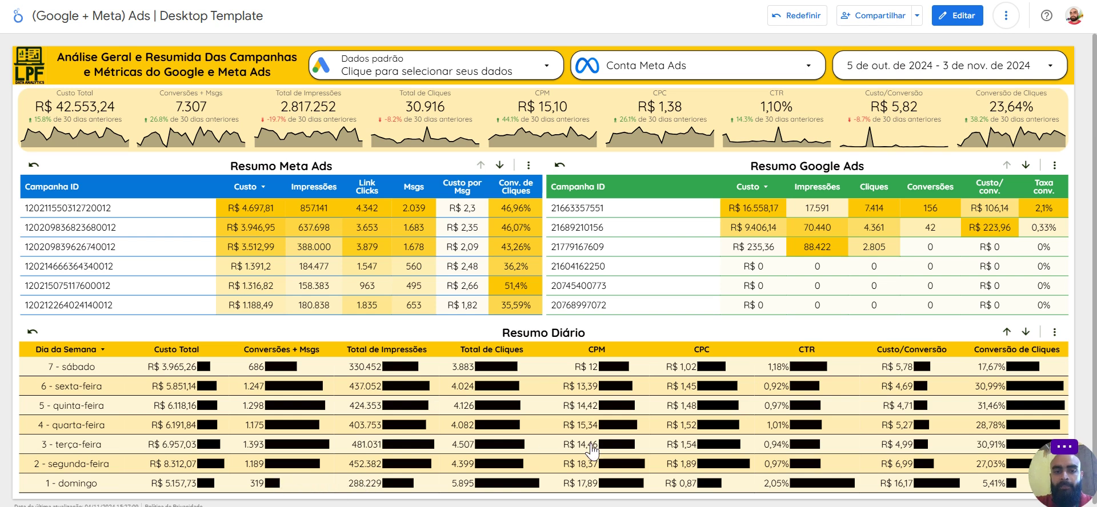
pyautogui.click(1026, 335)
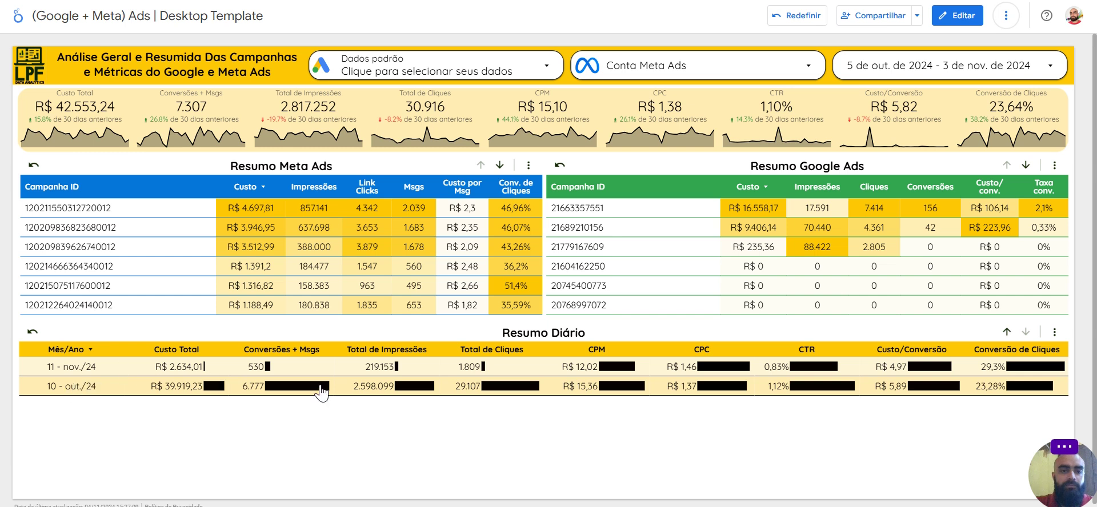
pyautogui.click(1006, 331)
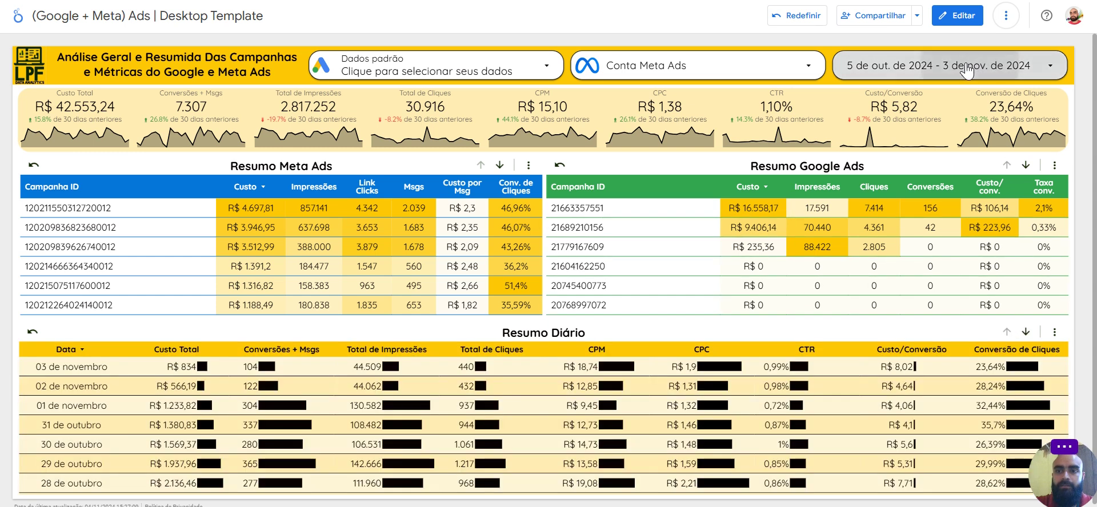
# Step: Set the report's date range to Trimestre passado and apply it
pyautogui.click(1018, 73)
pyautogui.click(1013, 65)
pyautogui.scroll(-5, 1016, 150)
pyautogui.scroll(-1, 1019, 150)
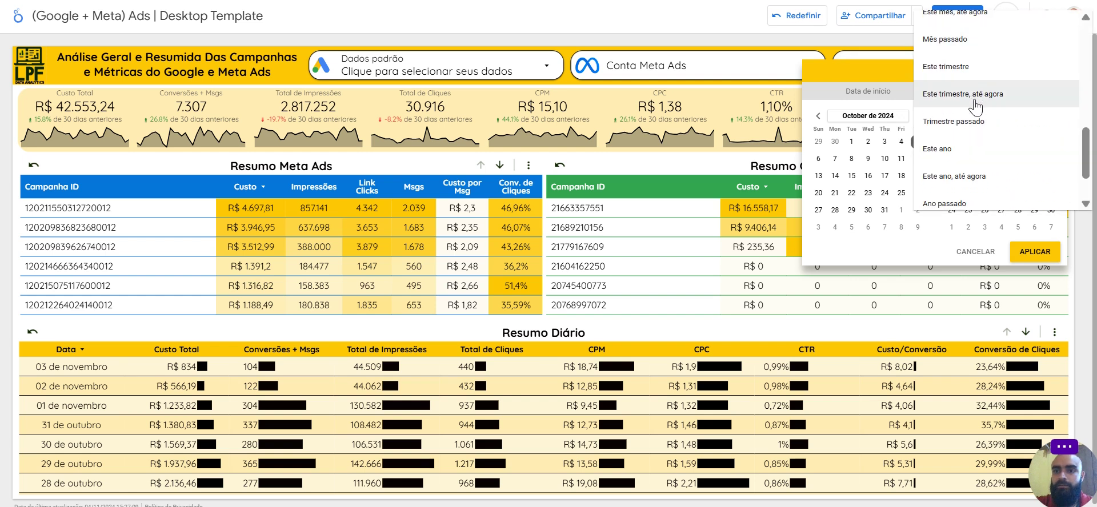
pyautogui.click(961, 121)
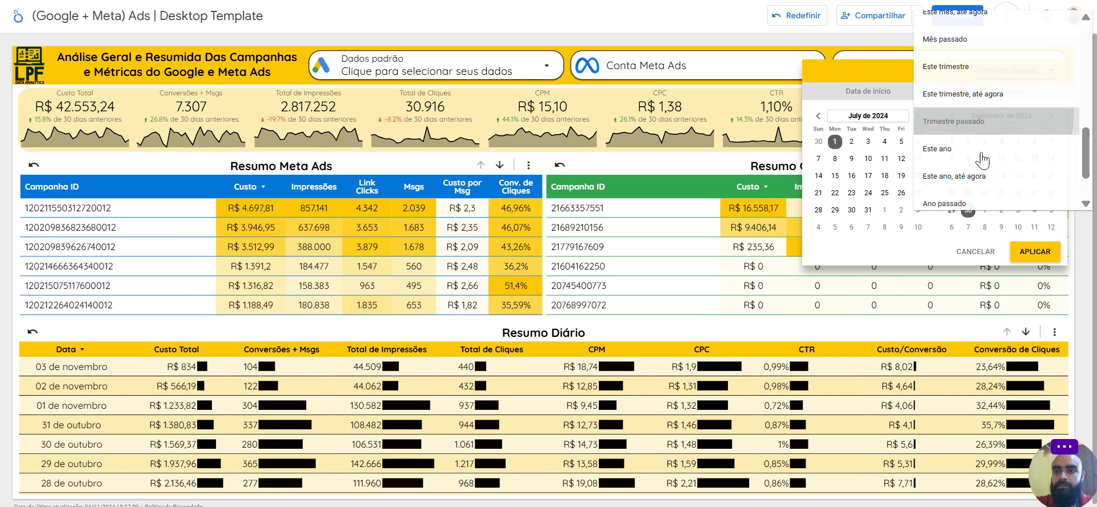
pyautogui.click(1030, 252)
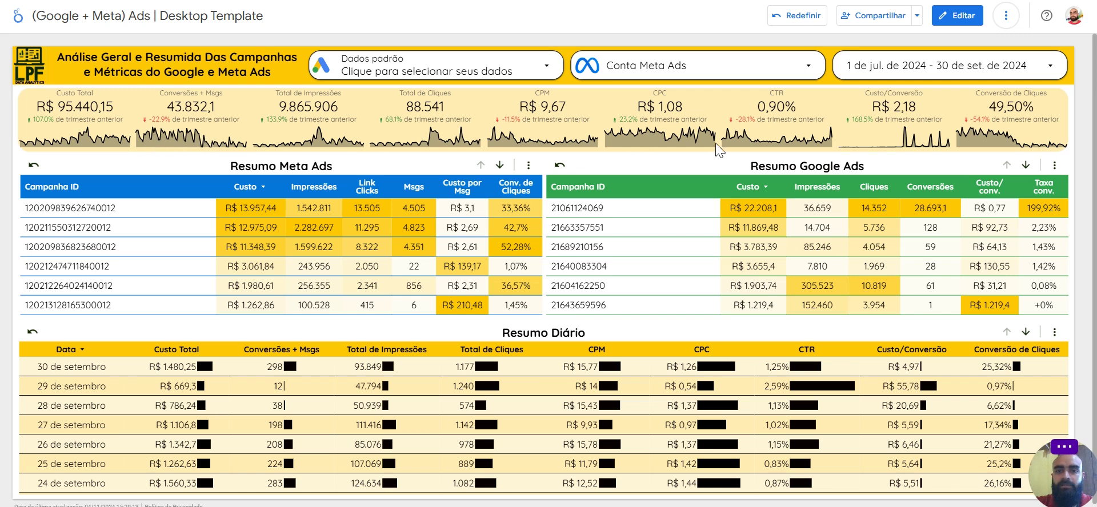
# Step: Drill the Resumo Diário table to the Mês/Ano level to compare the quarter's months
pyautogui.click(1026, 332)
pyautogui.click(1025, 332)
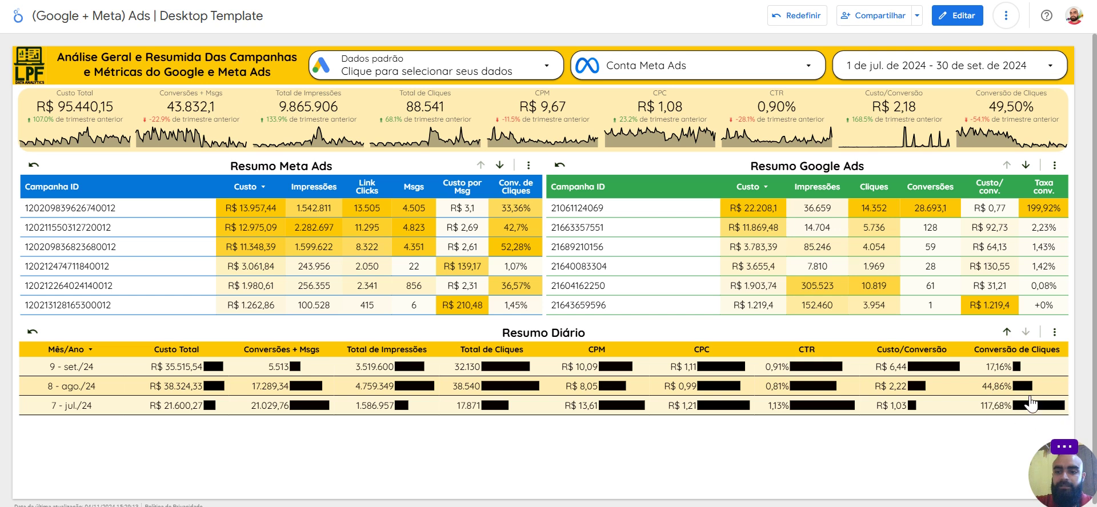
pyautogui.moveTo(1007, 420)
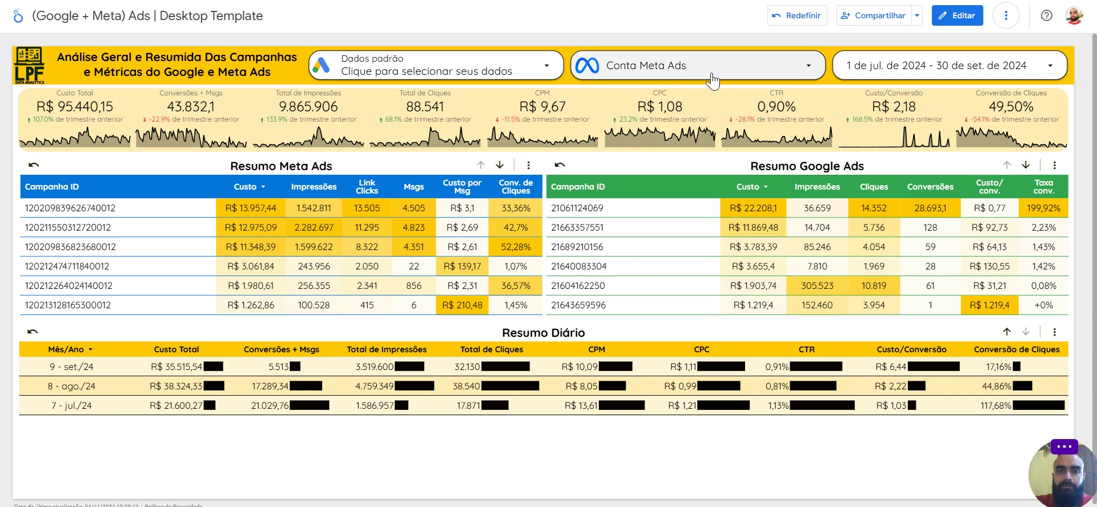
# Step: Check the accounts available in the Conta Meta Ads filter and in the Google Ads data selector
pyautogui.click(669, 67)
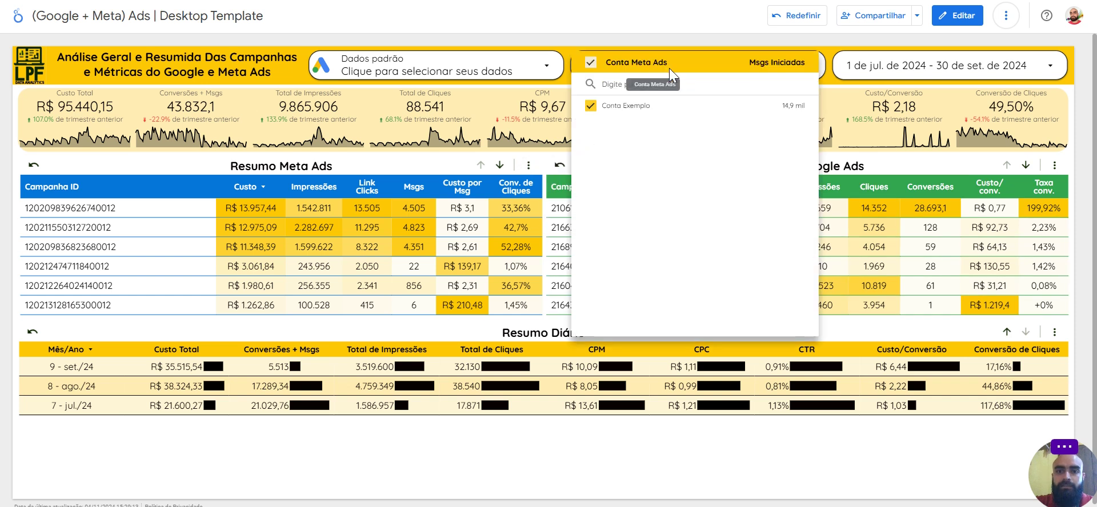
pyautogui.click(591, 40)
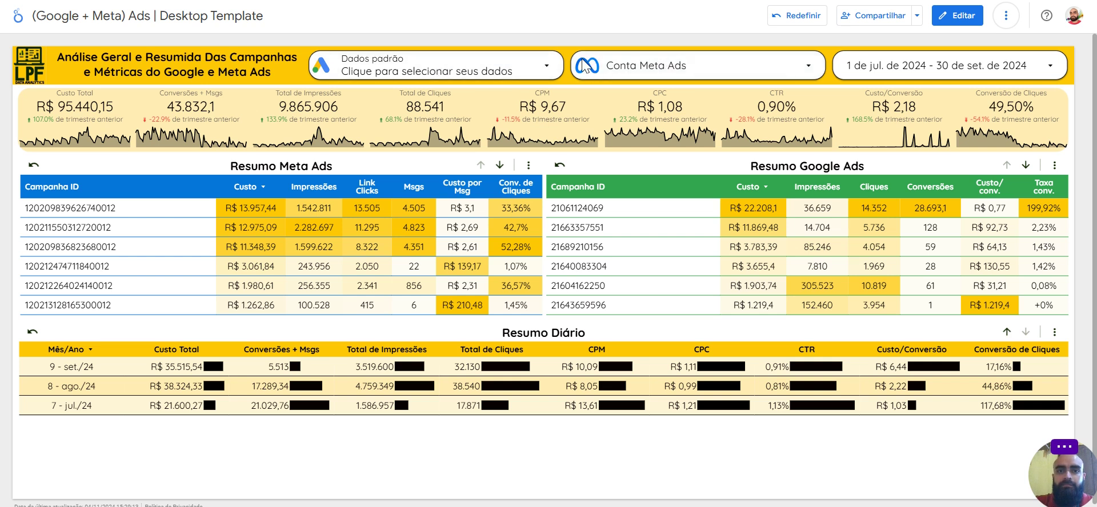
pyautogui.click(555, 69)
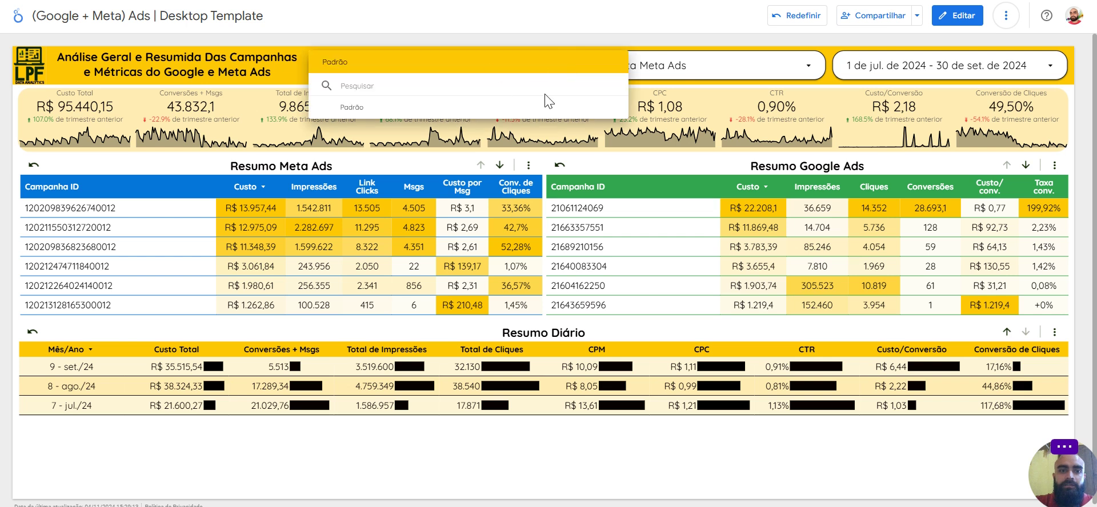
pyautogui.click(522, 40)
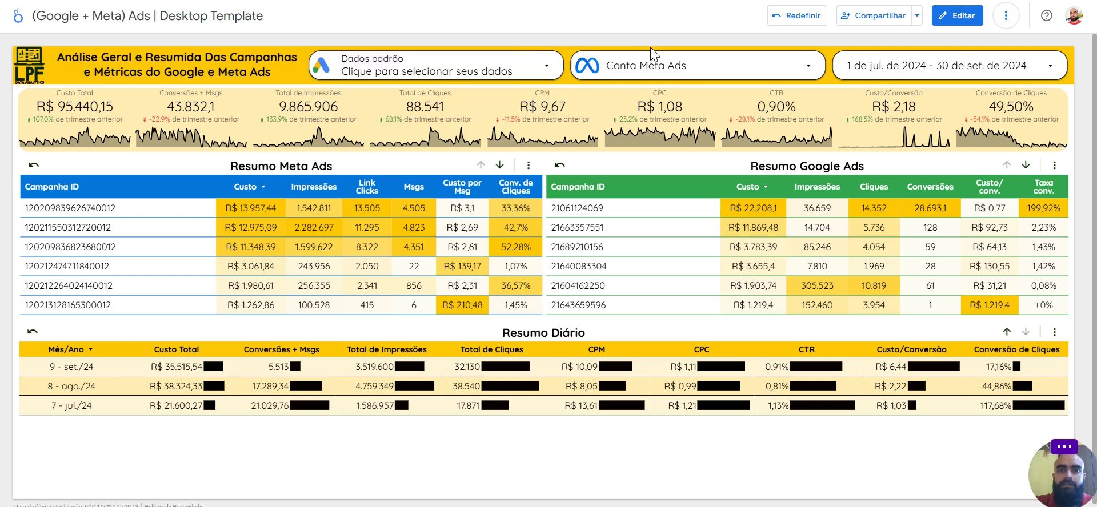
pyautogui.click(480, 63)
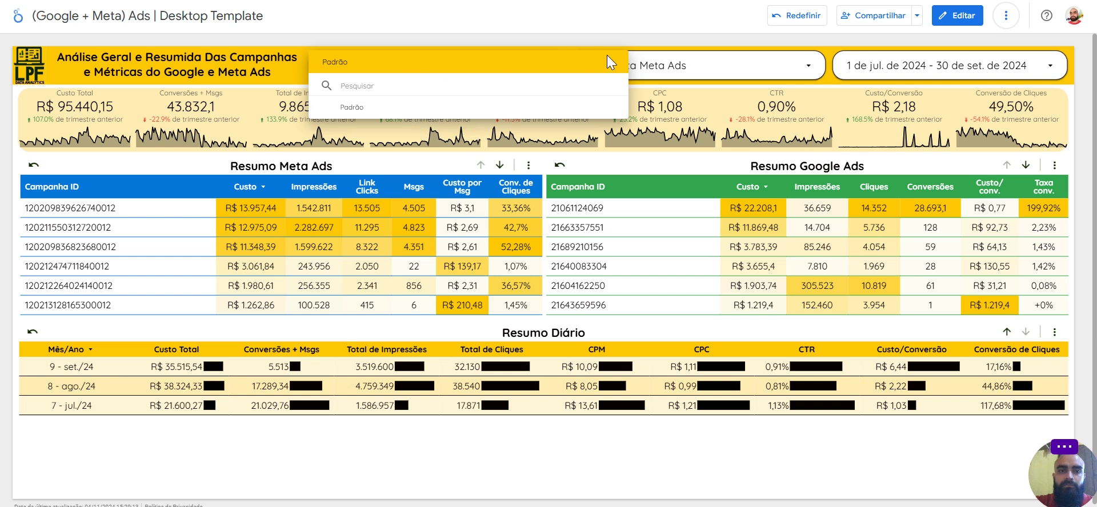
# Step: Review the options offered by the Google Ads data selector, the Conta Meta Ads filter and the date range control
pyautogui.click(571, 36)
pyautogui.click(534, 64)
pyautogui.click(701, 70)
pyautogui.click(702, 75)
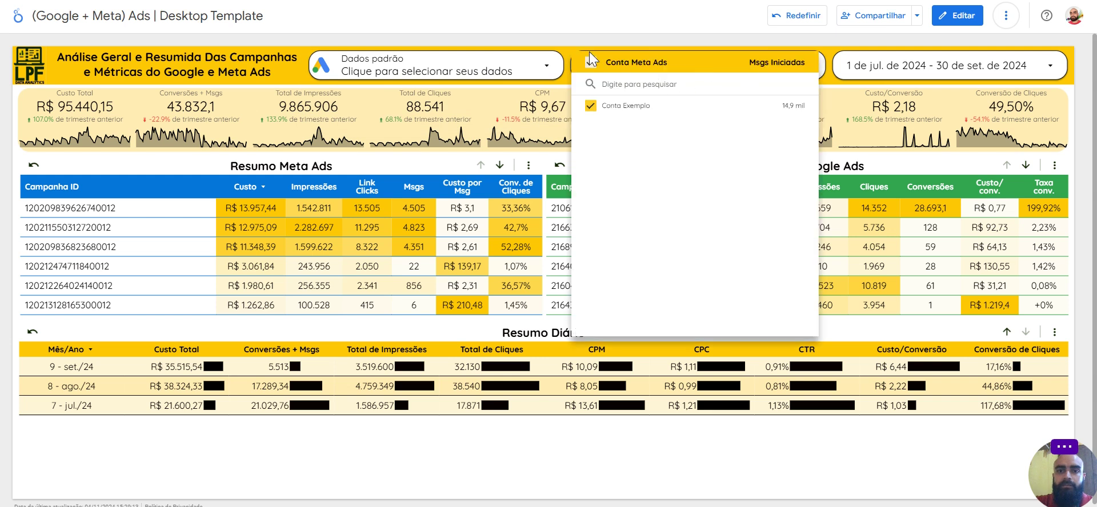
pyautogui.click(564, 61)
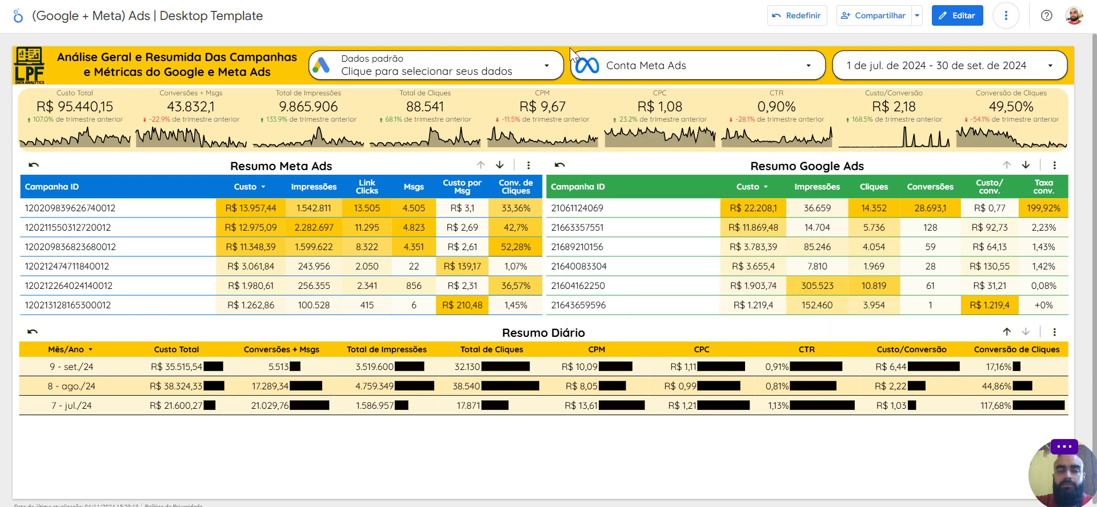
pyautogui.click(631, 64)
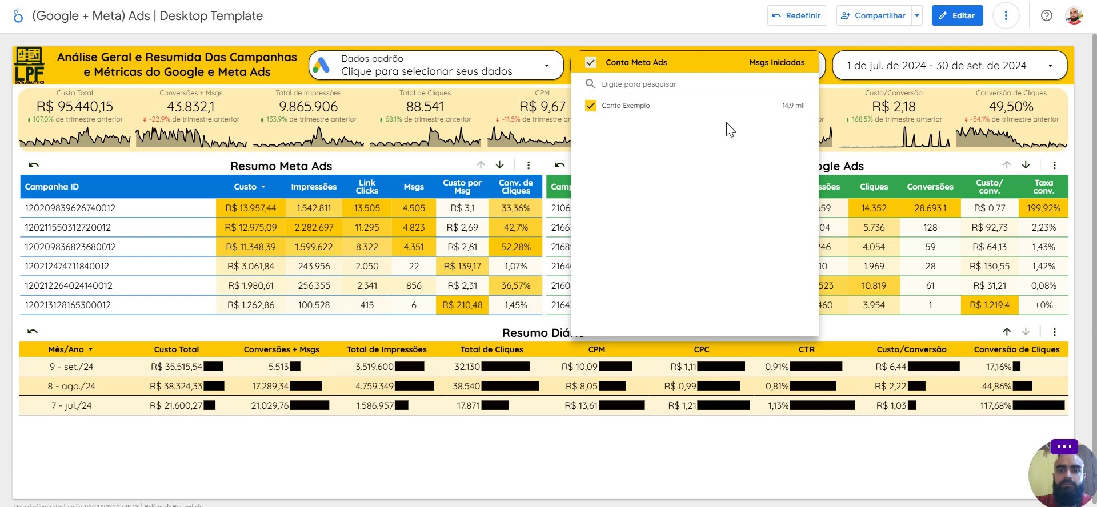
pyautogui.click(485, 70)
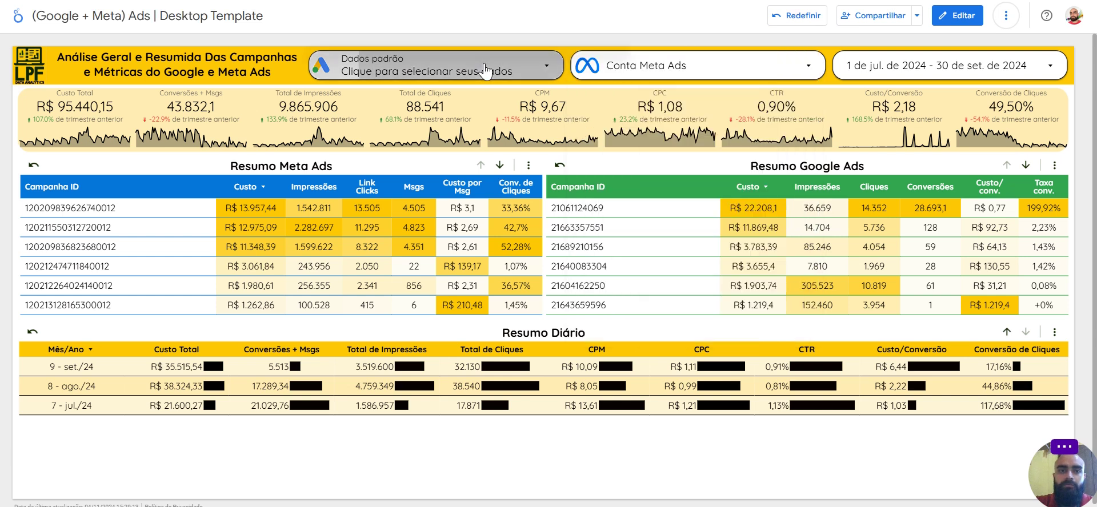
pyautogui.click(707, 70)
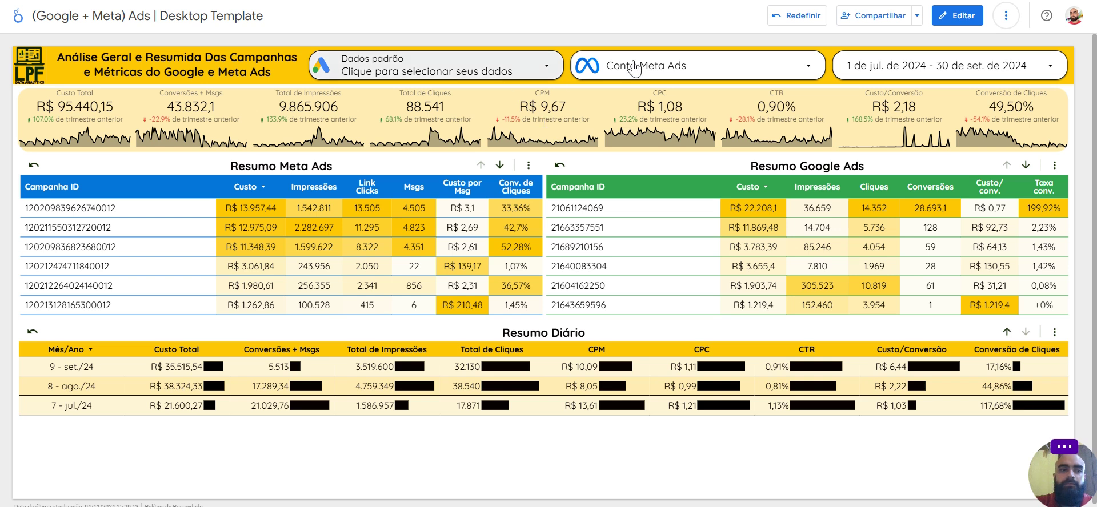
pyautogui.click(945, 75)
pyautogui.click(829, 51)
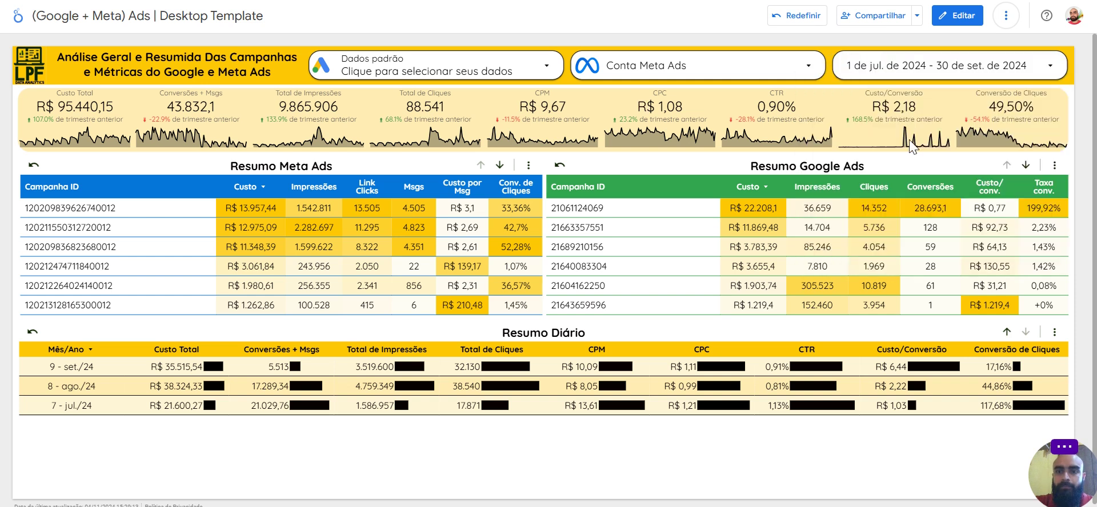
# Step: Open the report for editing, reset its filters and drill level to the defaults, and return to view mode
pyautogui.click(959, 21)
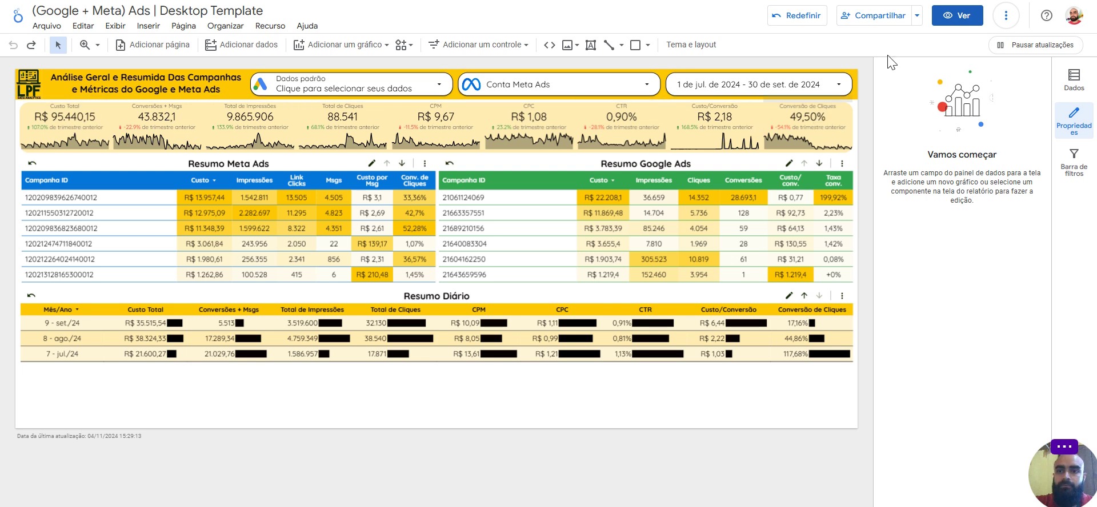
pyautogui.click(805, 17)
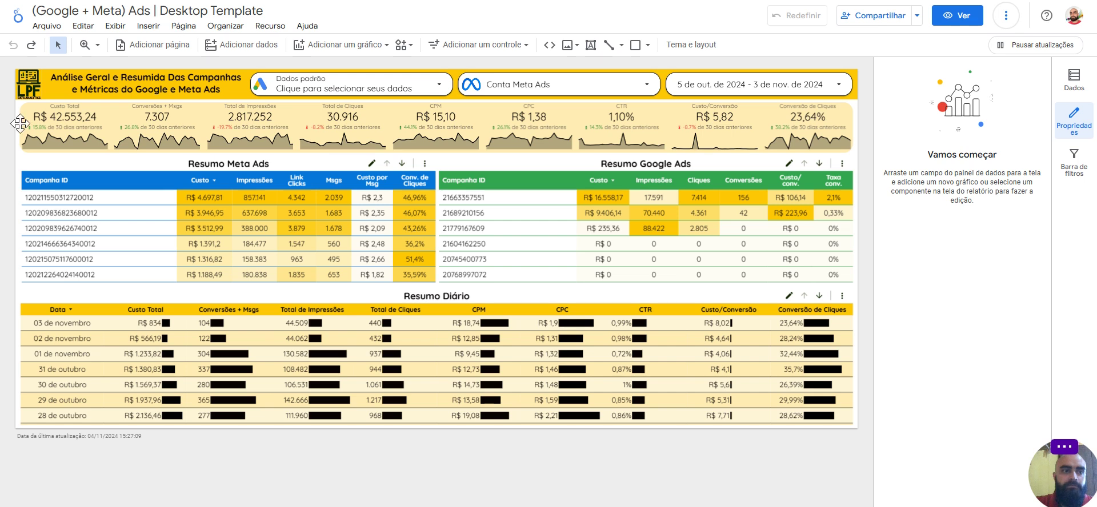
pyautogui.click(955, 17)
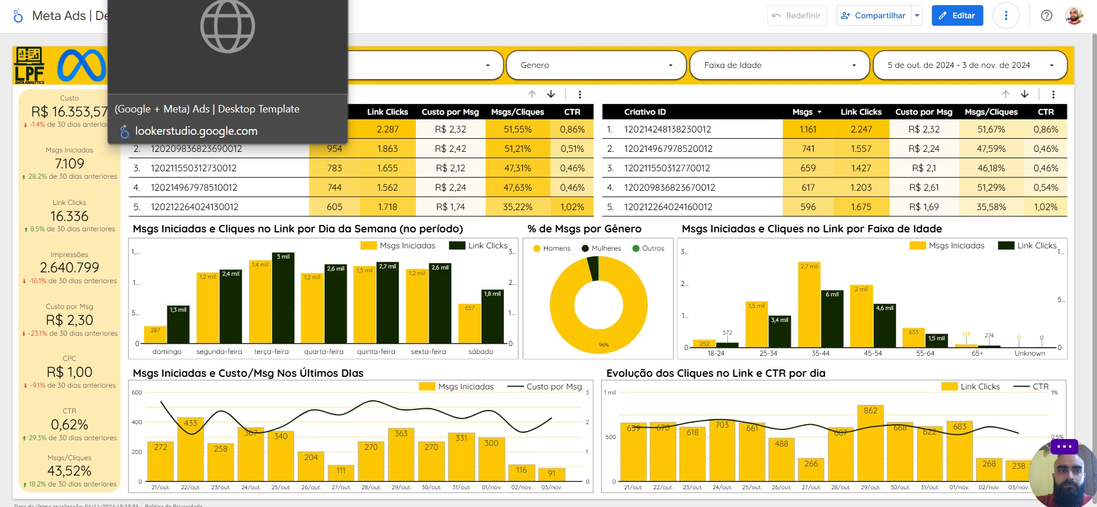
# Step: Return to the (Google + Meta) Ads report in edit mode and open the CPC scorecard's blended data source in an enlarged editor
pyautogui.click(172, 0)
pyautogui.click(965, 16)
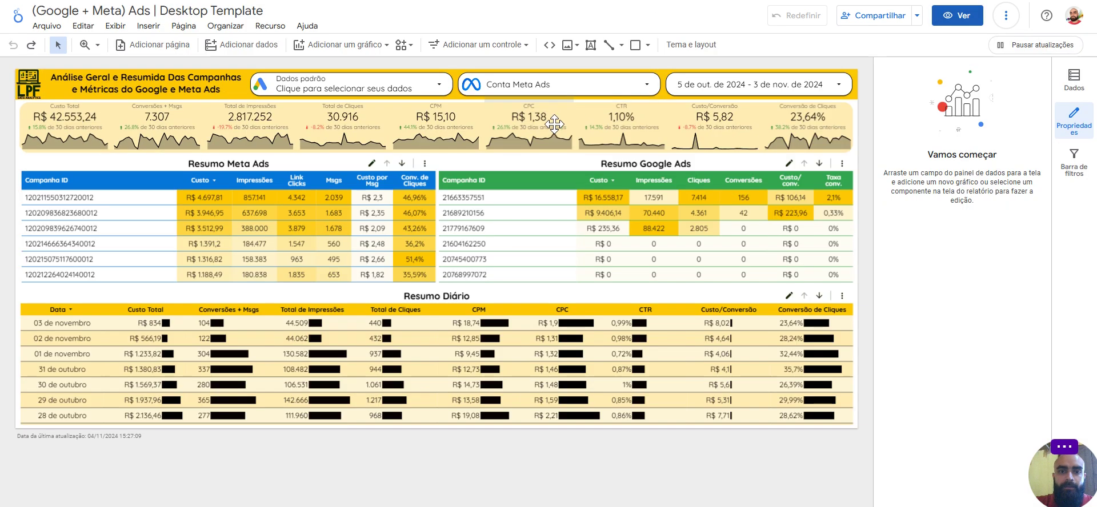
pyautogui.click(554, 123)
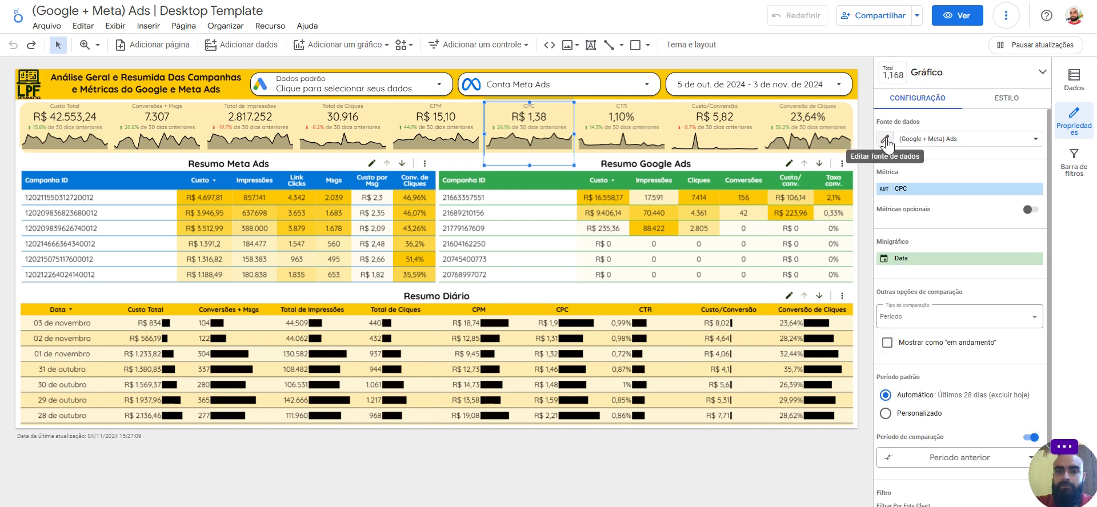
pyautogui.click(885, 140)
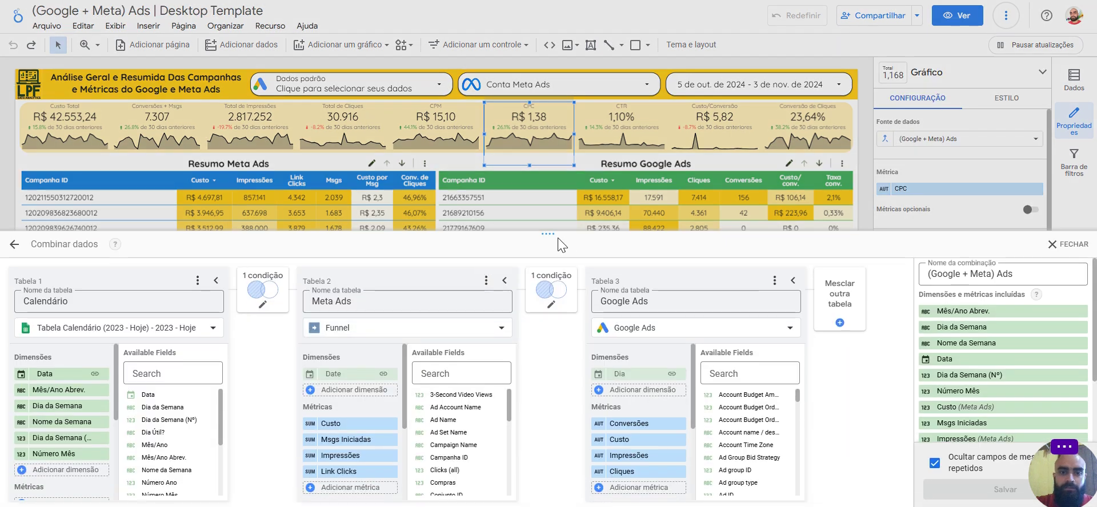
pyautogui.moveTo(550, 234); pyautogui.dragTo(568, 108)
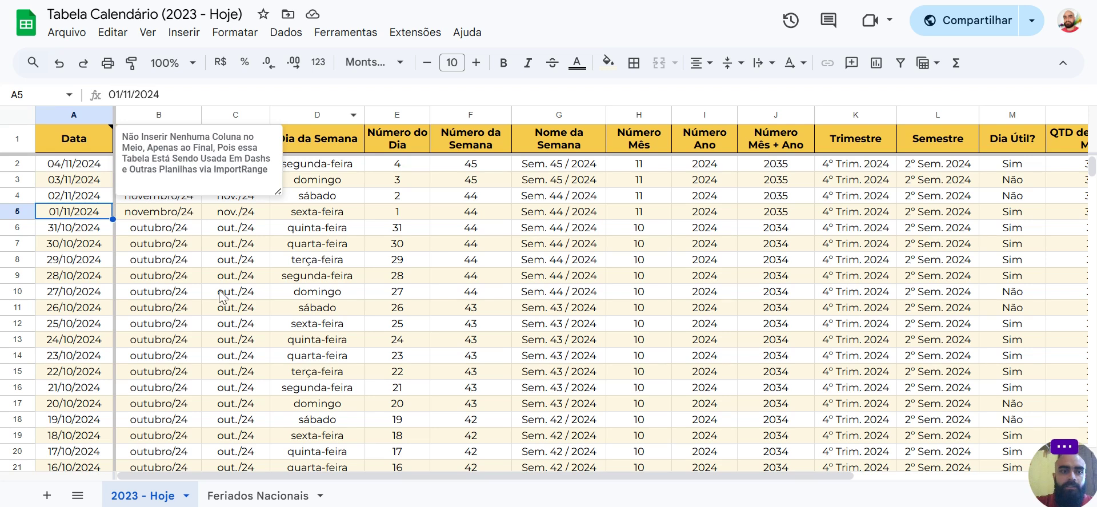
# Step: Switch to the Tabela Calendário (2023 - Hoje) spreadsheet and examine the Data, Mês/Ano and neighbouring calendar columns
pyautogui.click(220, 293)
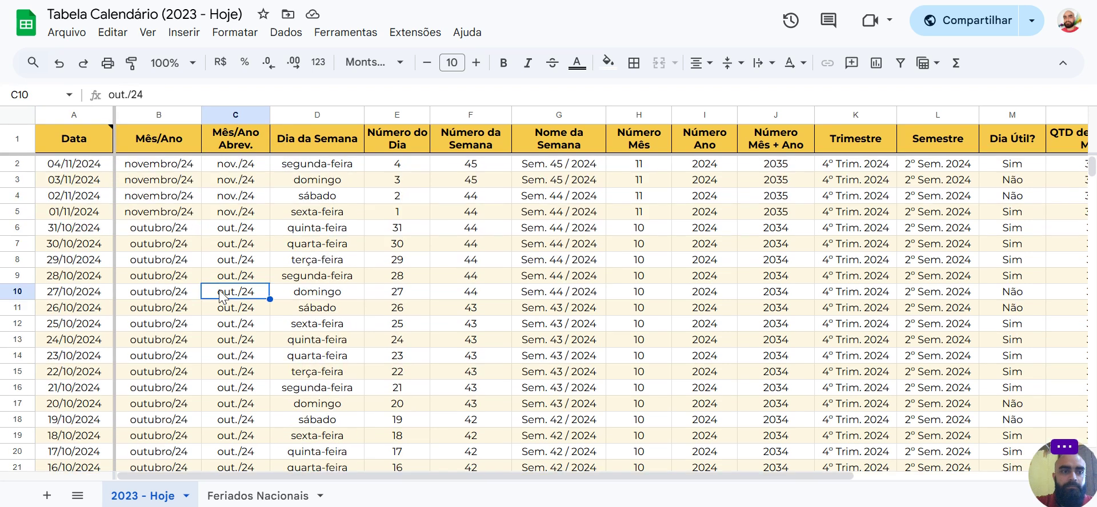
pyautogui.moveTo(82, 166); pyautogui.dragTo(74, 295)
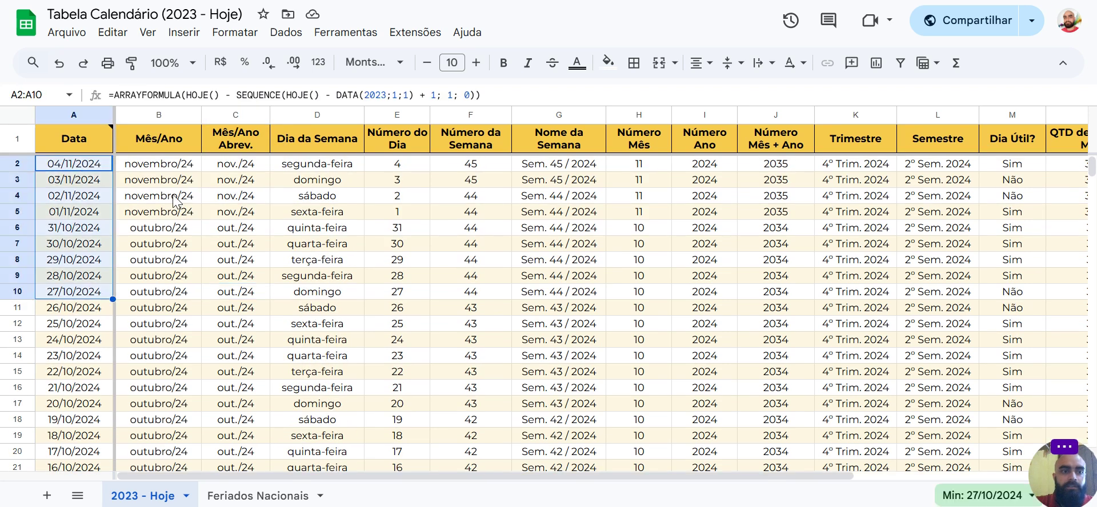
pyautogui.moveTo(159, 170); pyautogui.dragTo(166, 294)
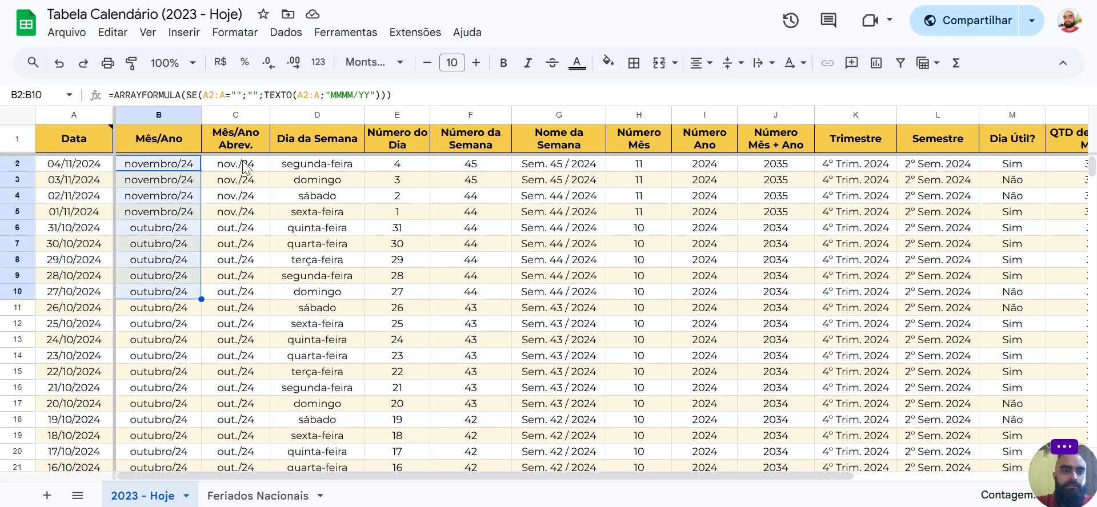
pyautogui.moveTo(171, 171); pyautogui.dragTo(350, 172)
pyautogui.click(350, 172)
pyautogui.click(501, 196)
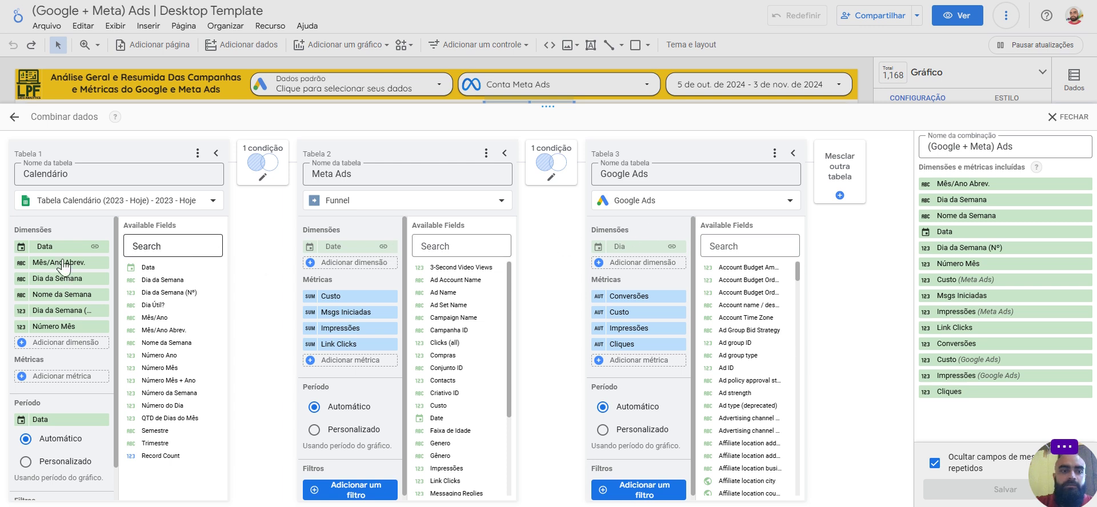
# Step: Review the Calendário table's dimensions in the data blend, close the blend editor and return the report to view mode
pyautogui.moveTo(57, 257); pyautogui.dragTo(50, 300)
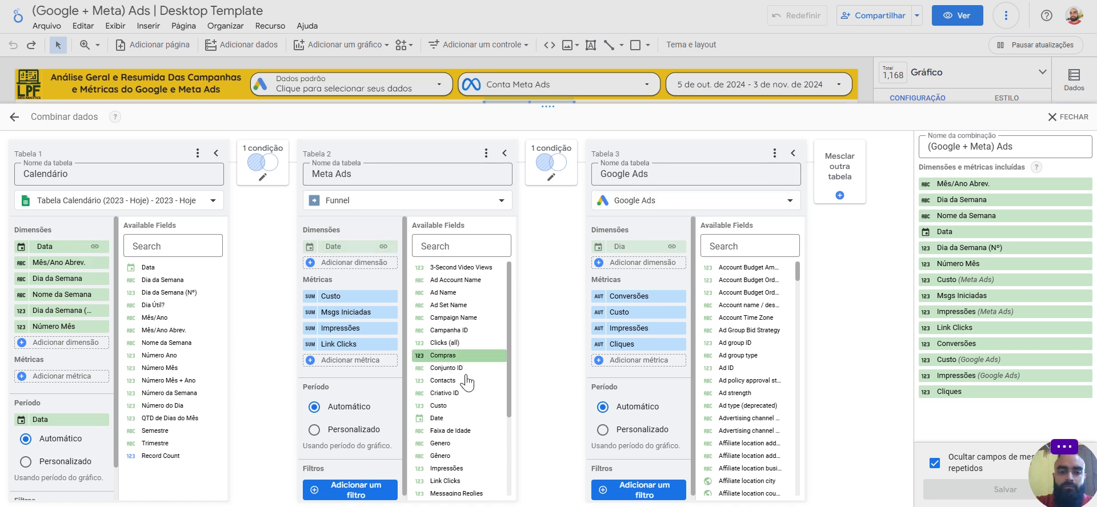
pyautogui.moveTo(63, 294); pyautogui.dragTo(73, 321)
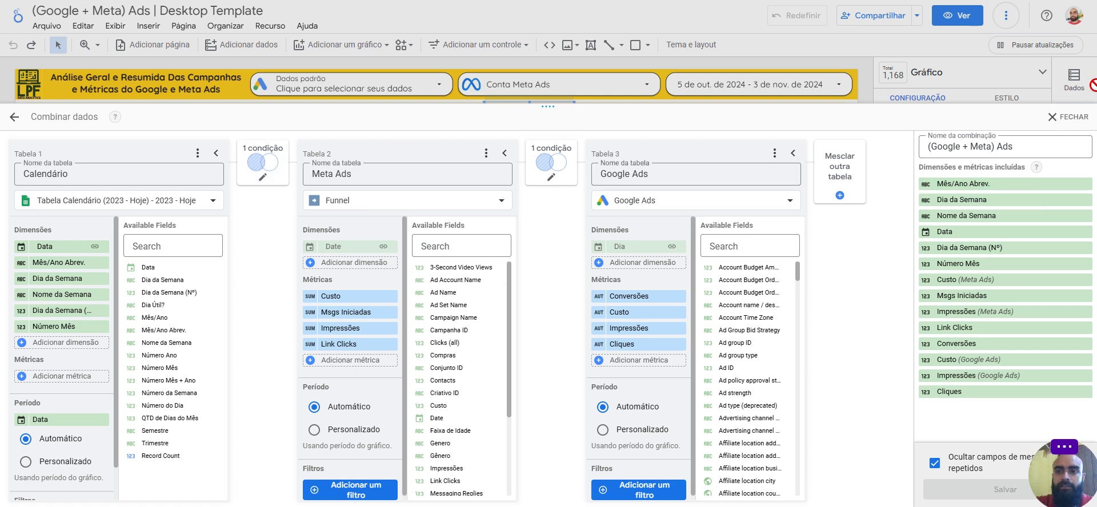
pyautogui.scroll(-1, 62, 410)
pyautogui.scroll(1, 62, 409)
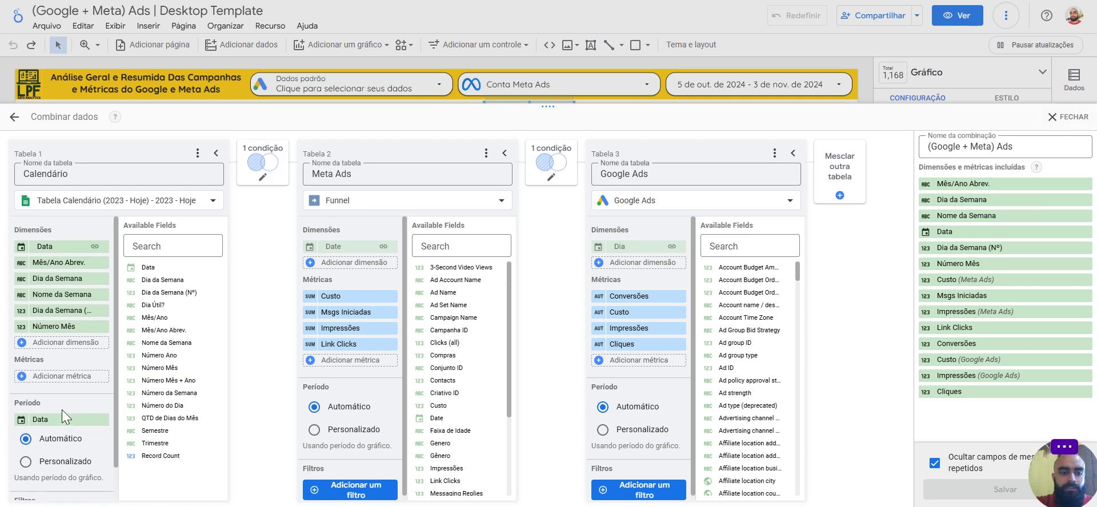
pyautogui.click(1050, 117)
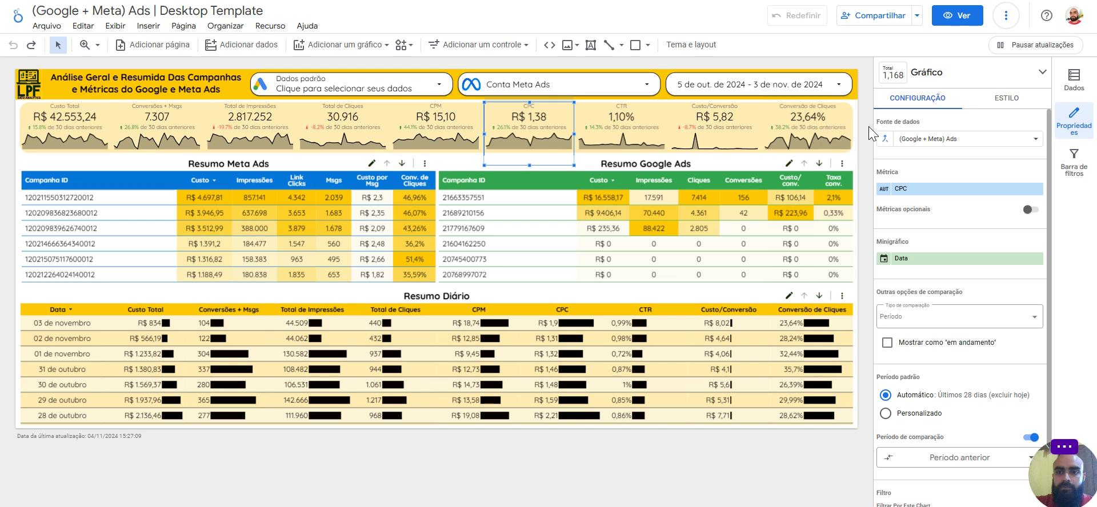
pyautogui.click(865, 134)
pyautogui.click(971, 18)
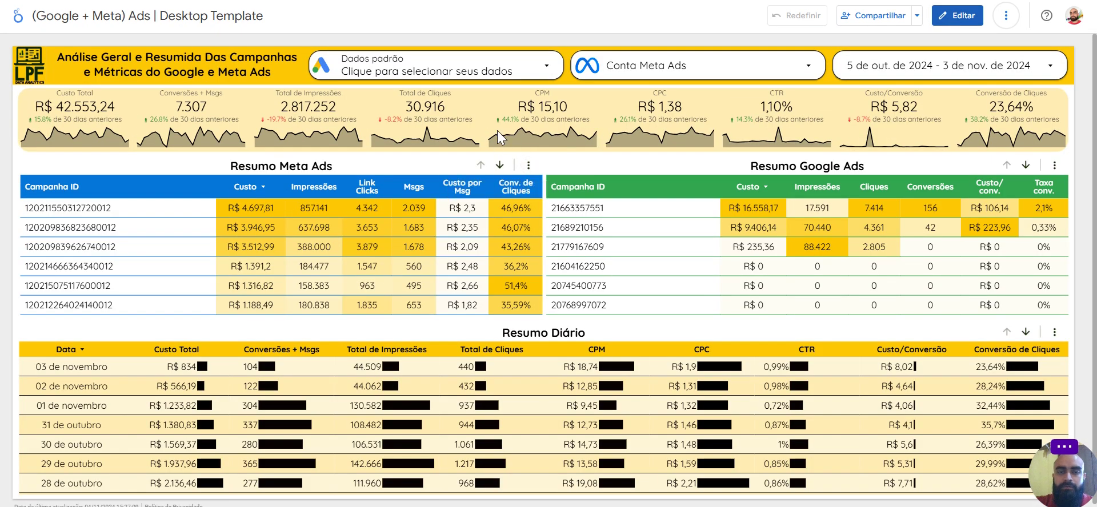
# Step: Examine the CPM scorecard and the campaigns in the Resumo Meta Ads table
pyautogui.moveTo(513, 107); pyautogui.dragTo(597, 109)
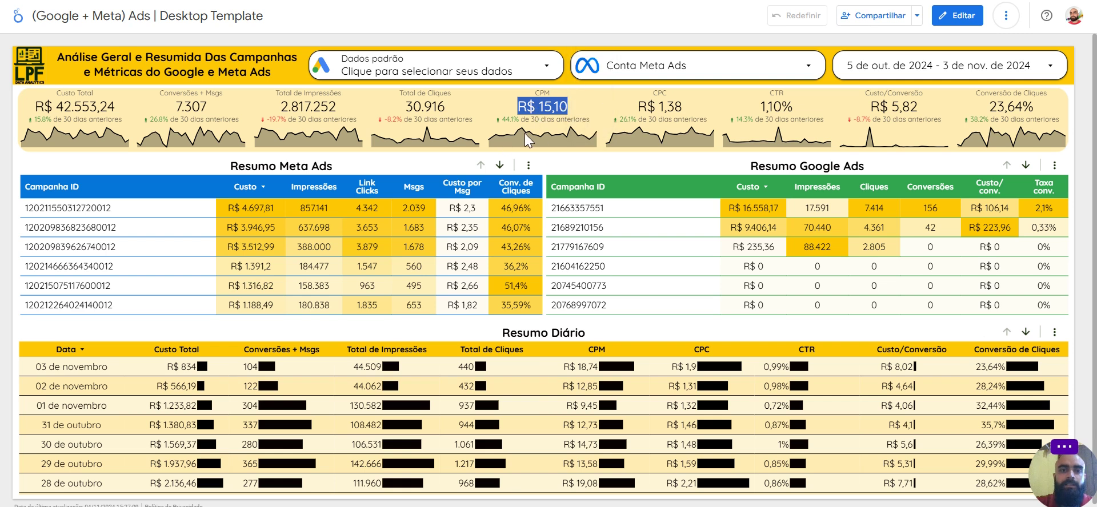
pyautogui.click(510, 108)
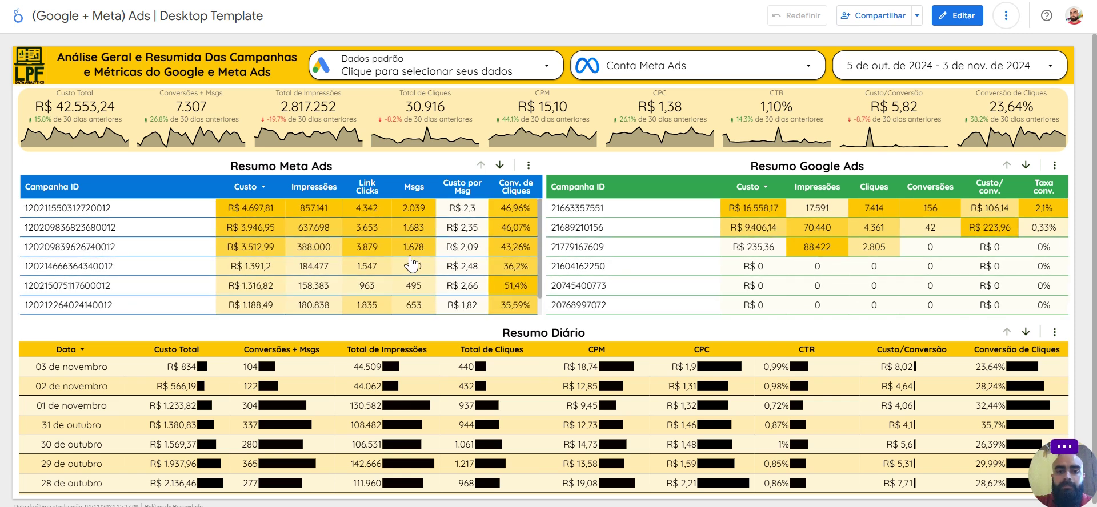
pyautogui.scroll(-3, 549, 419)
pyautogui.scroll(3, 549, 411)
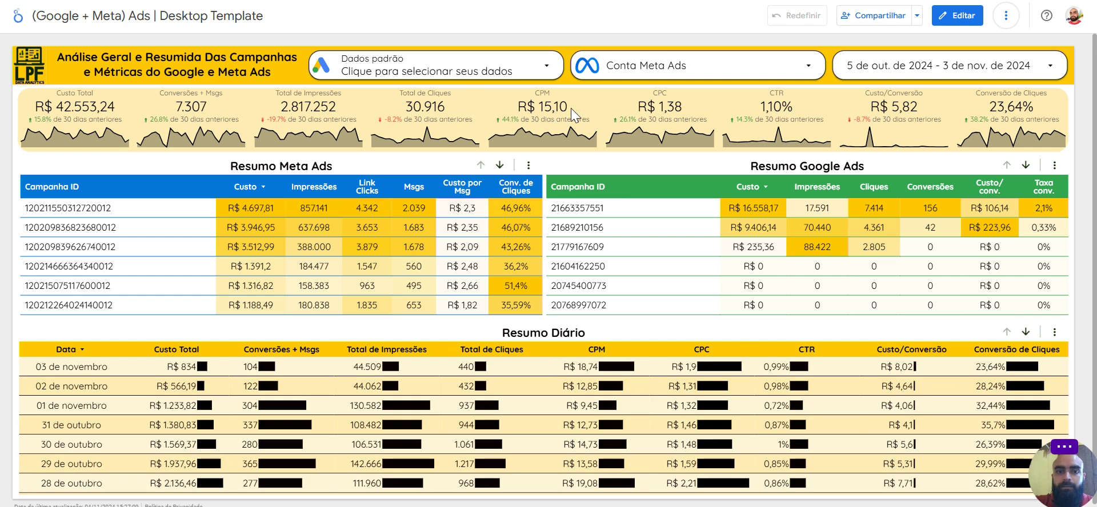